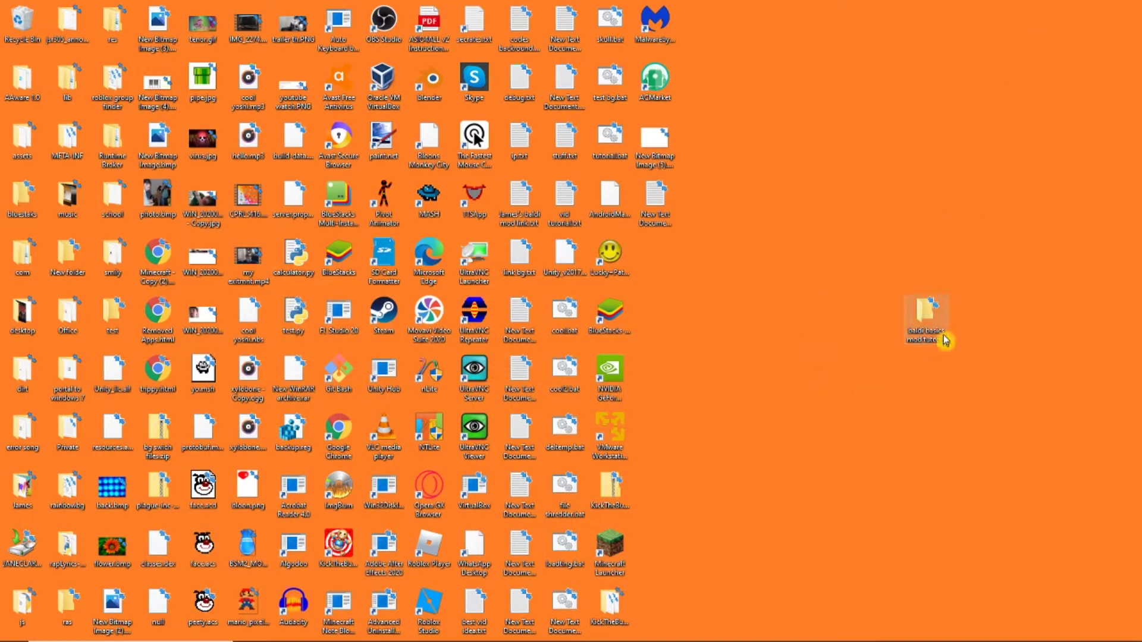
- Search Bing for 'baldis bacics', accept the 'baldi's basics' correction, and scroll to the itch.io result
double_click(927, 315)
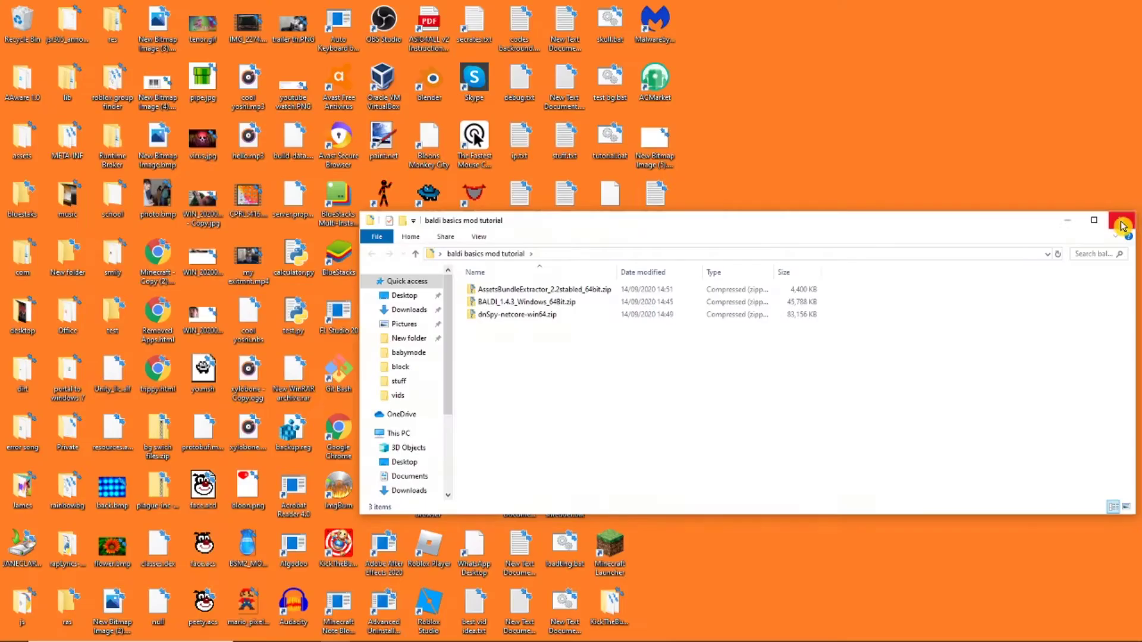
click(1083, 125)
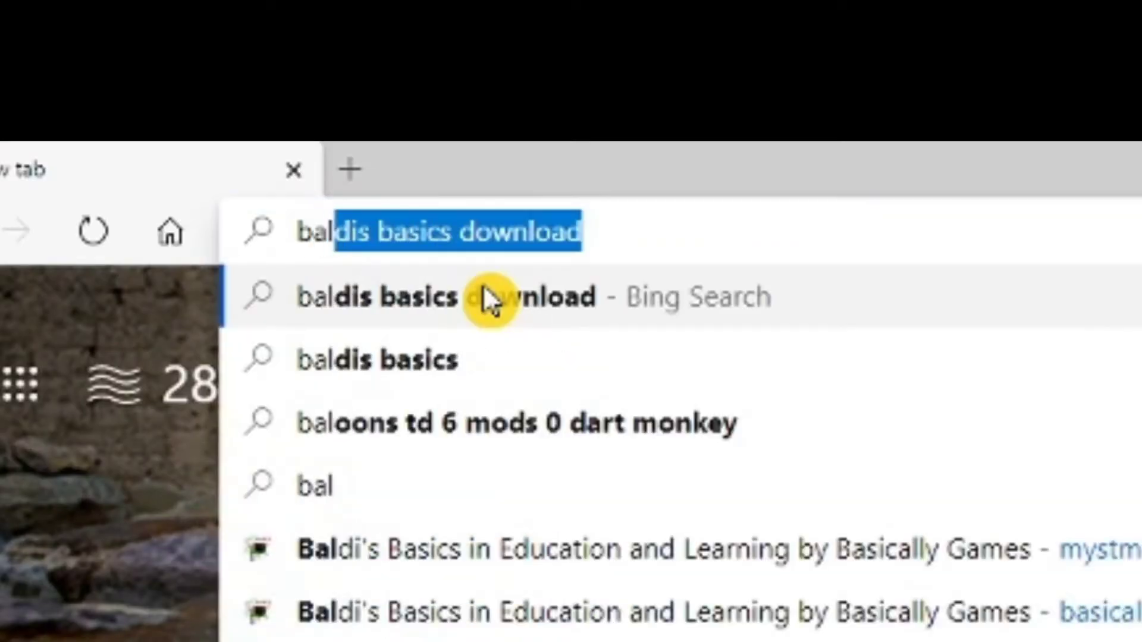
text( bacic)
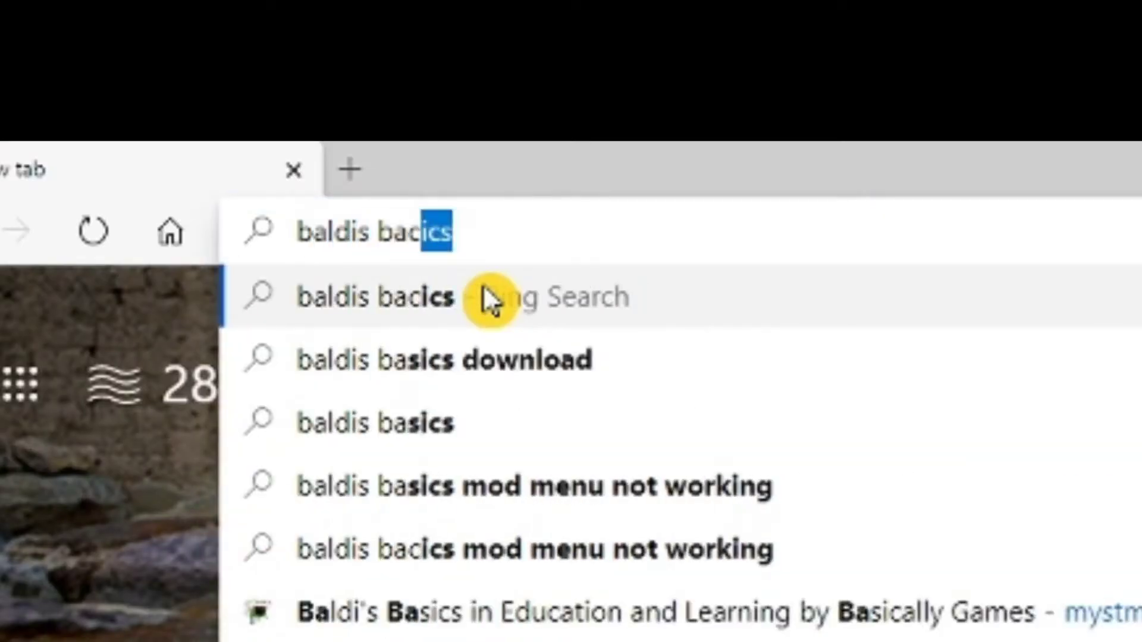
text(s)
click(488, 299)
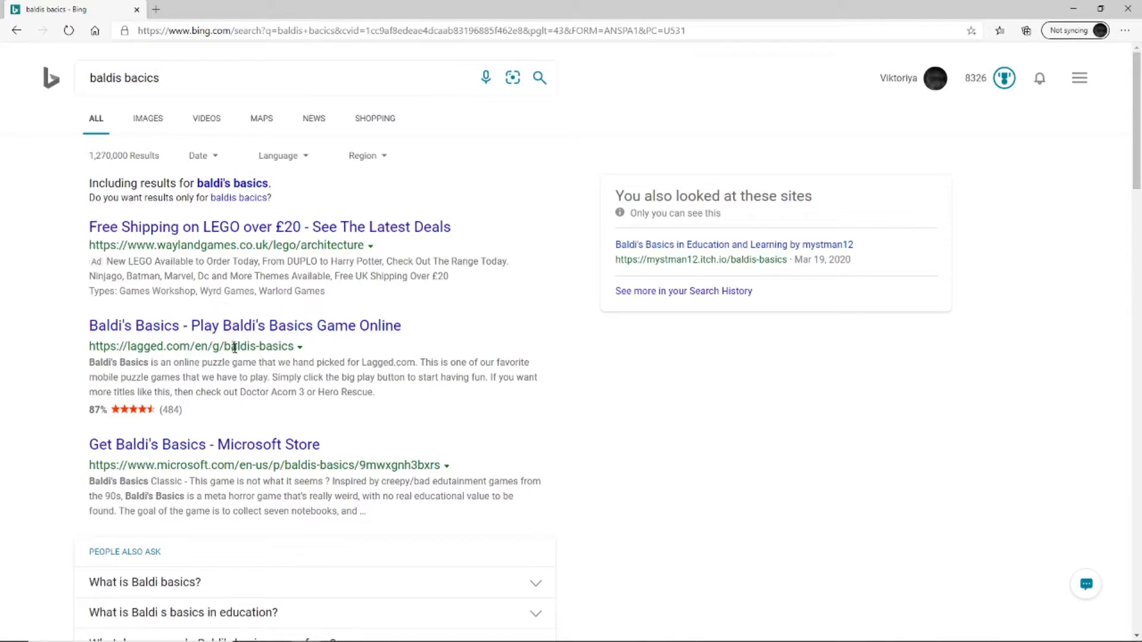
click(250, 182)
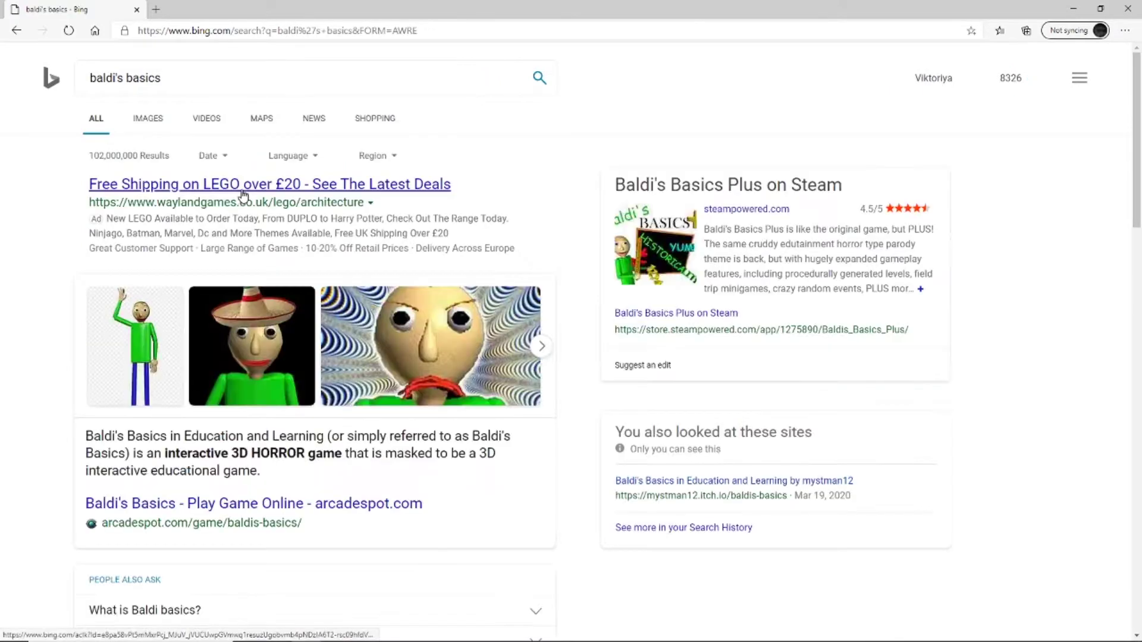
scroll(236, 457, down, 5)
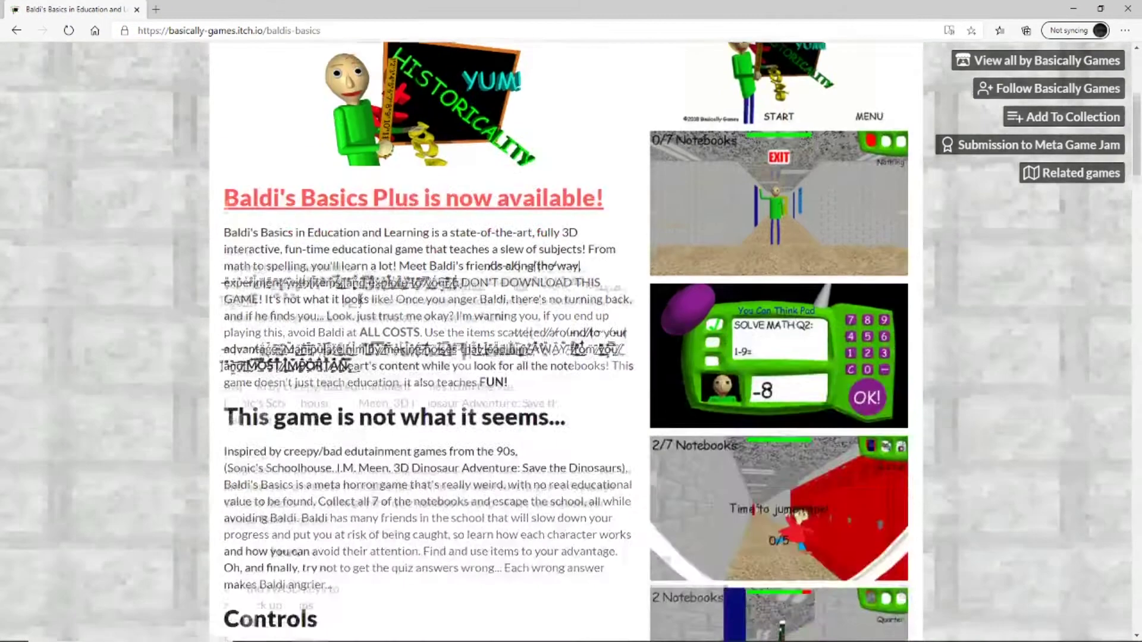
- Scroll the itch.io Baldi's Basics page down to the Download section with the Windows, Mac and Linux builds
scroll(326, 328, down, 20)
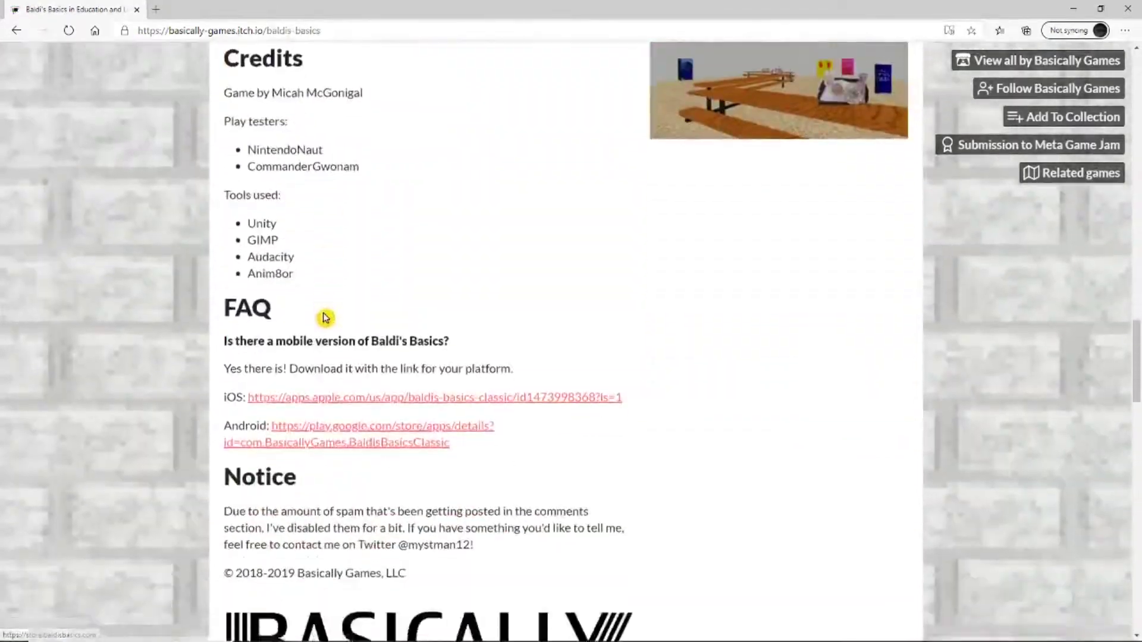
scroll(325, 299, down, 6)
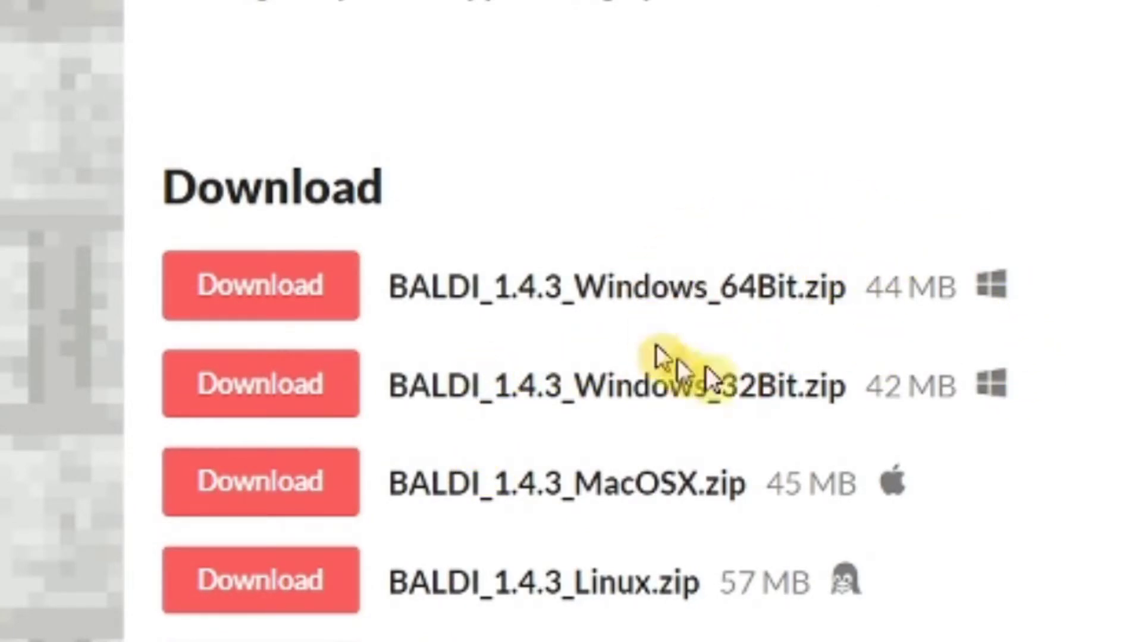
scroll(654, 278, down, 3)
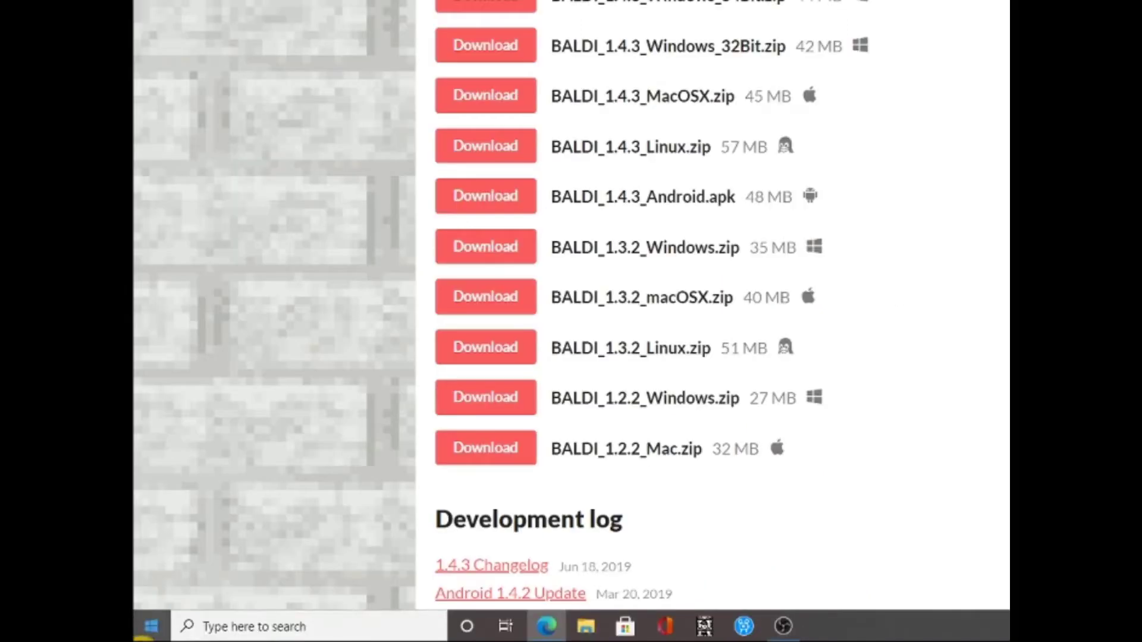
click(262, 626)
- Search Windows for 'this' and open This PC Properties to check the system type
text(this)
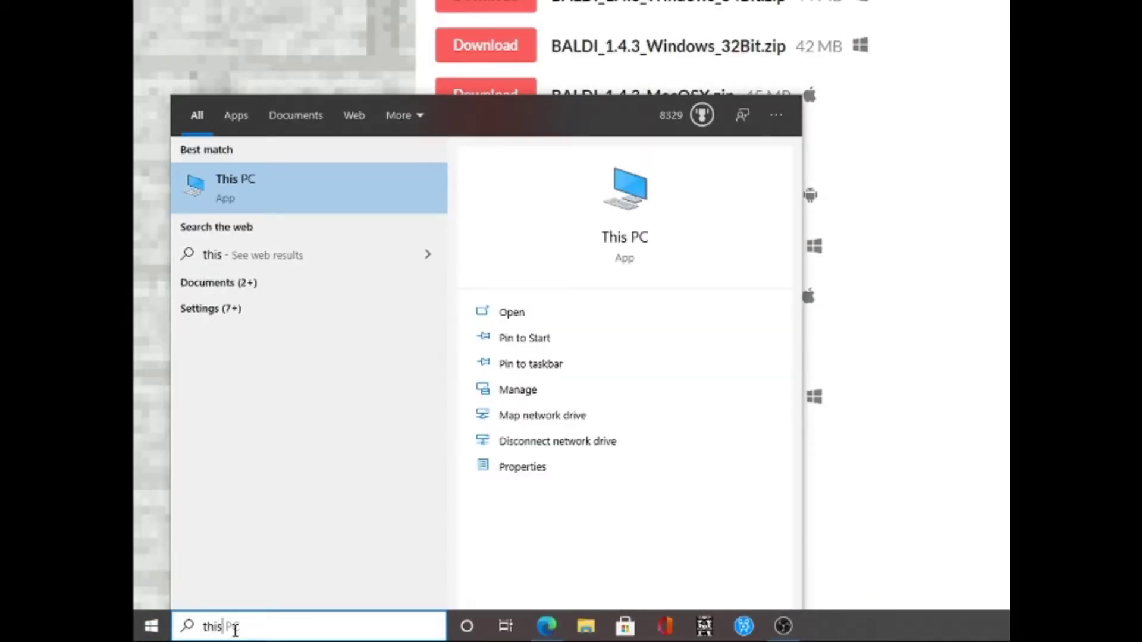
click(523, 468)
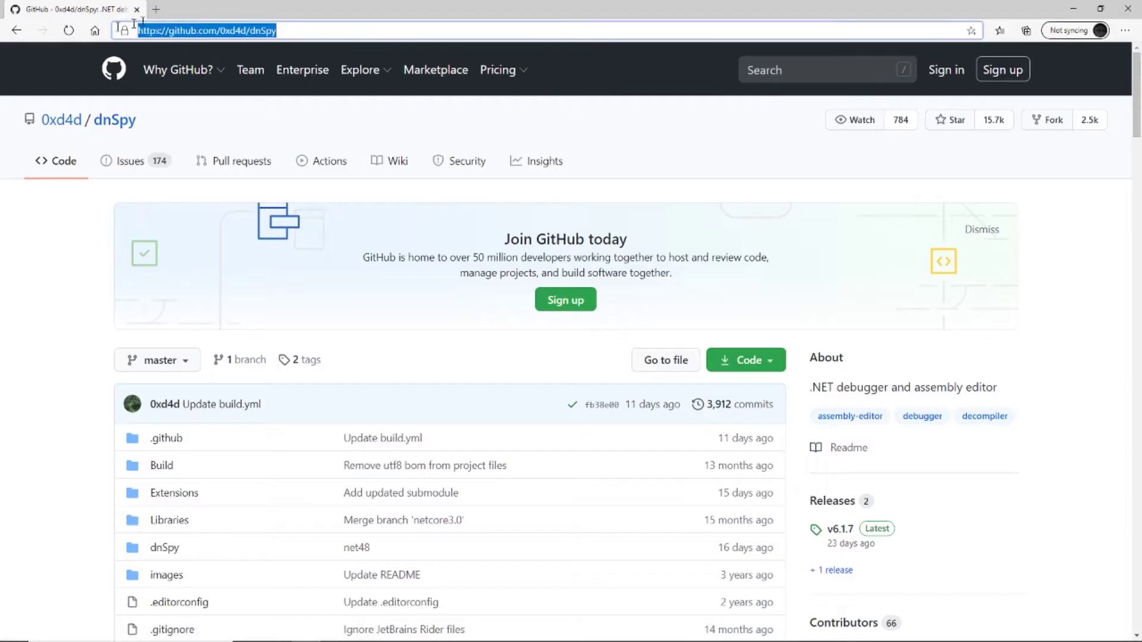
- Maximize the browser and open the dnSpy v6.1.7 Latest release page from the repo
drag(276, 30, 587, 3)
click(649, 8)
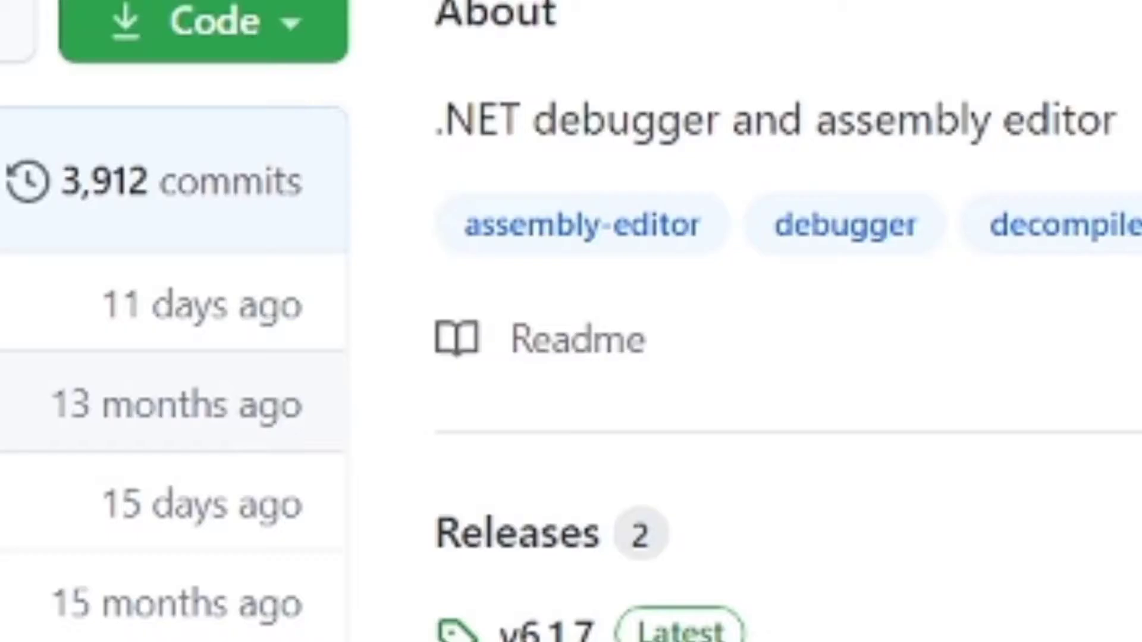
scroll(969, 467, down, 2)
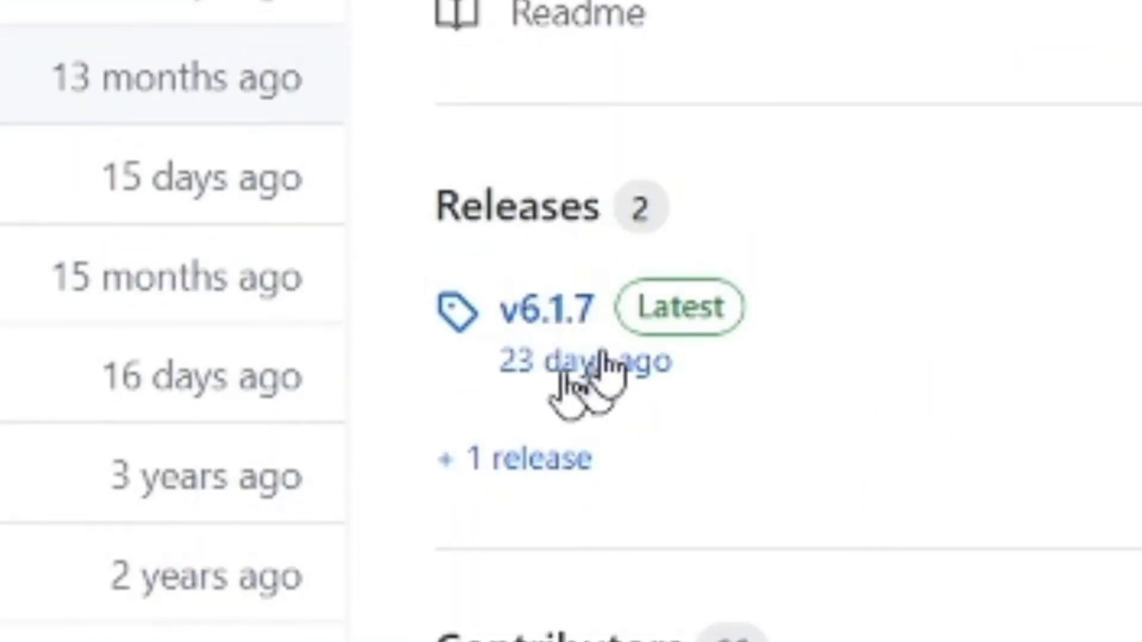
click(570, 318)
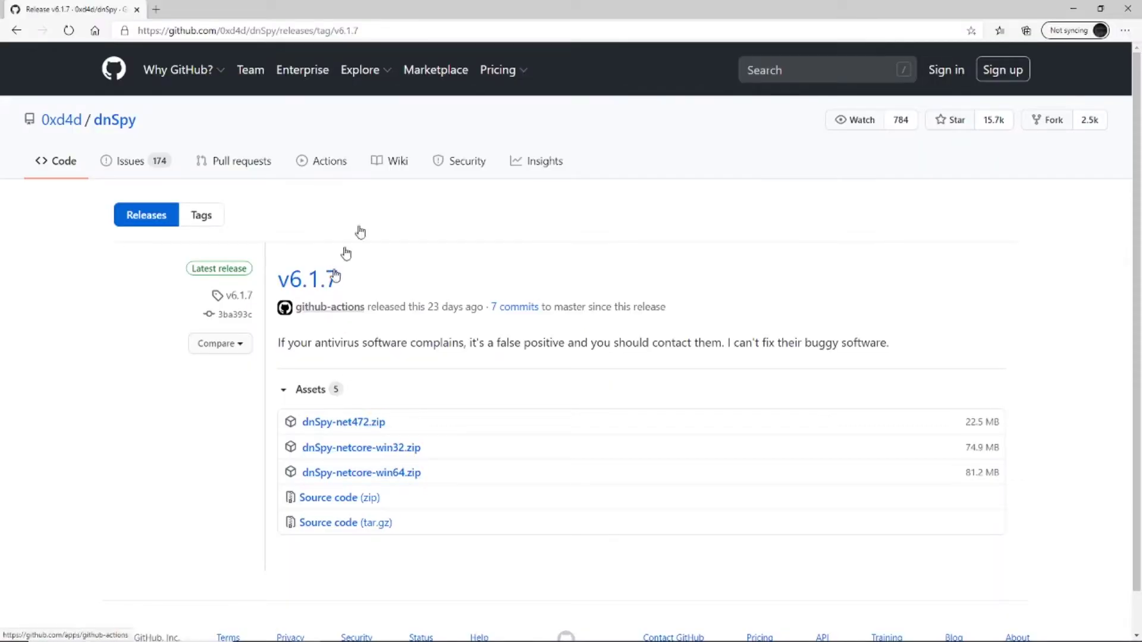
click(446, 30)
- Search for 'unity bundle assets extractor' and open the DerPopo/UABE latest 2.2 release page
text(unit)
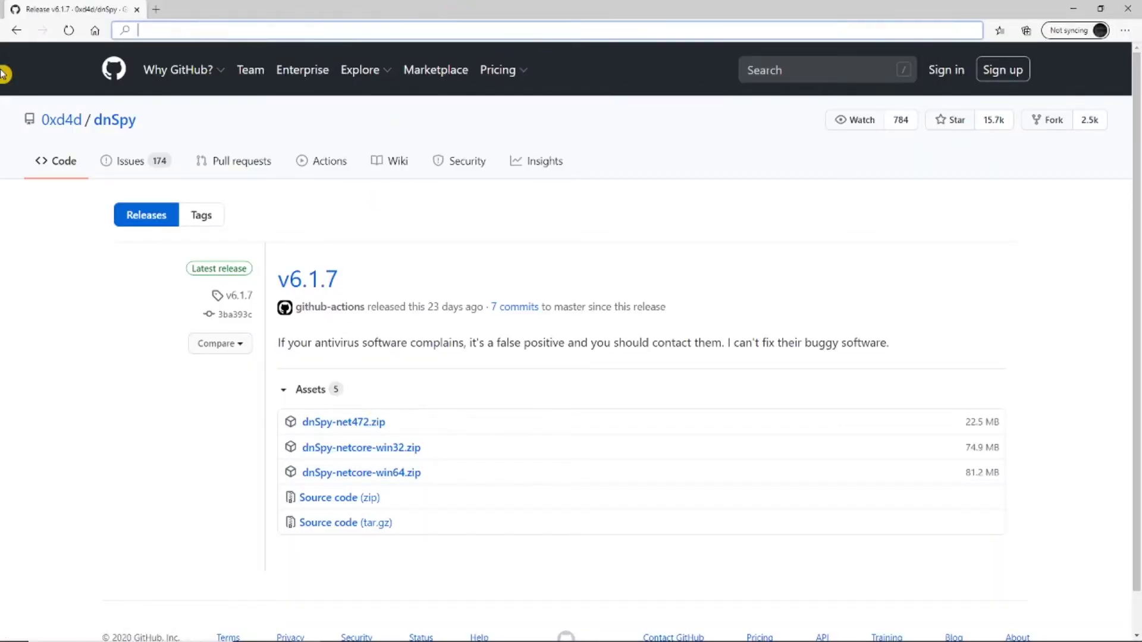
text(y)
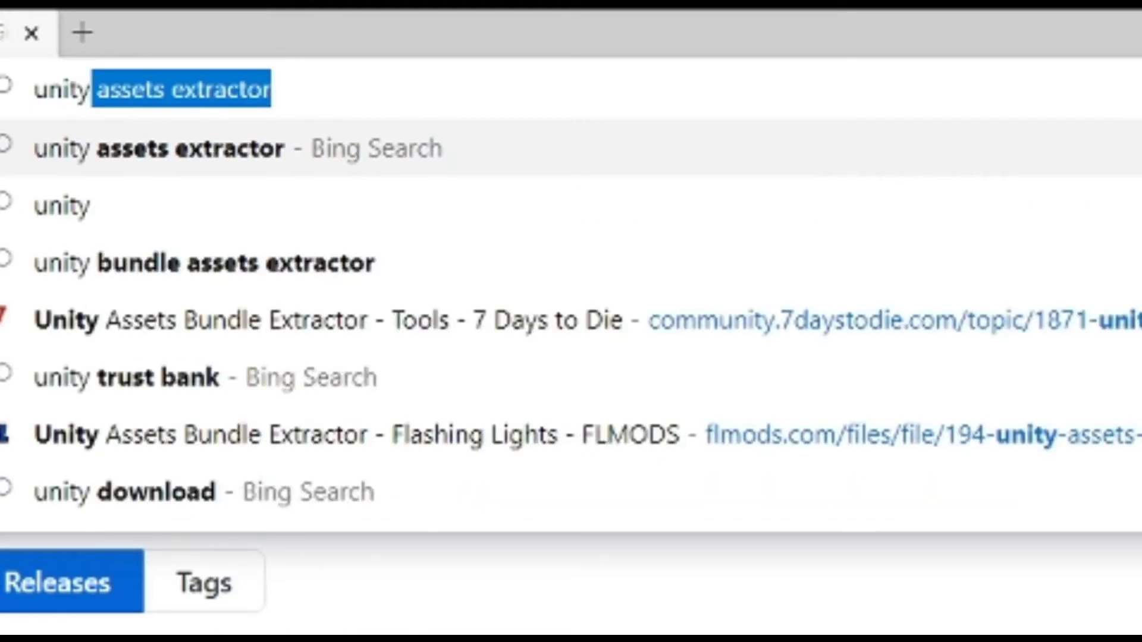
key(Down)
key(Down)
key(Down)
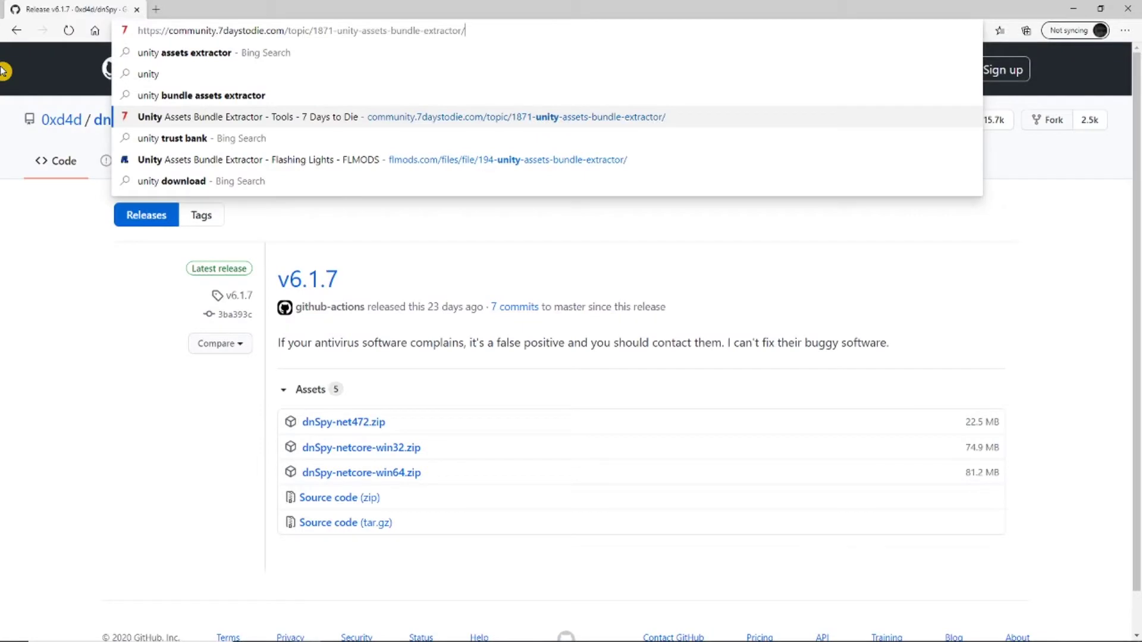
key(Up)
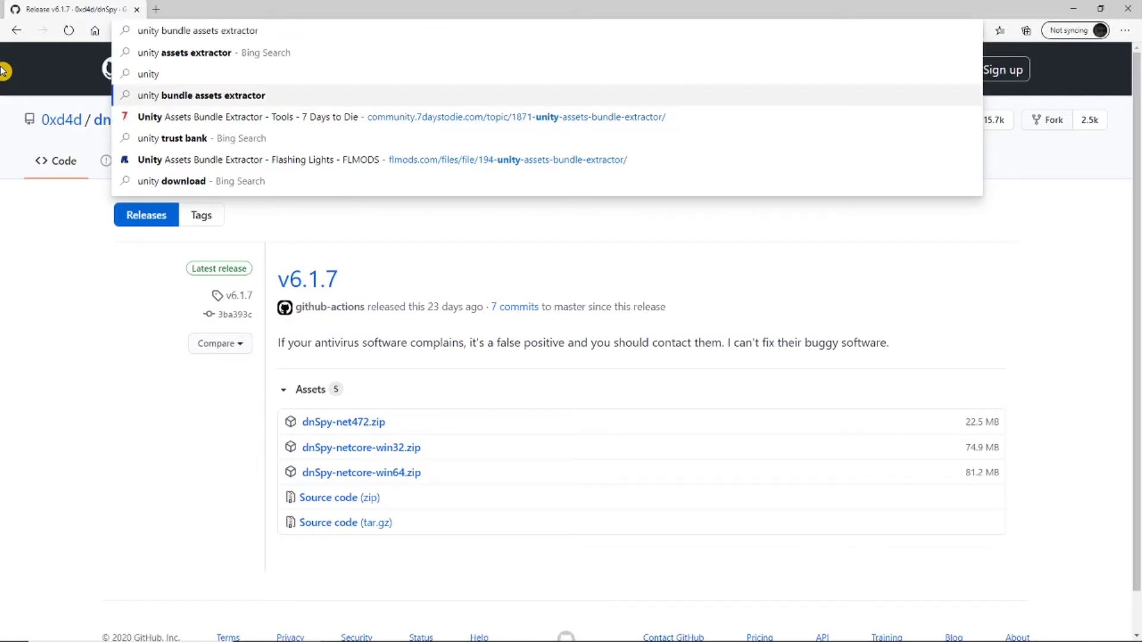
key(Return)
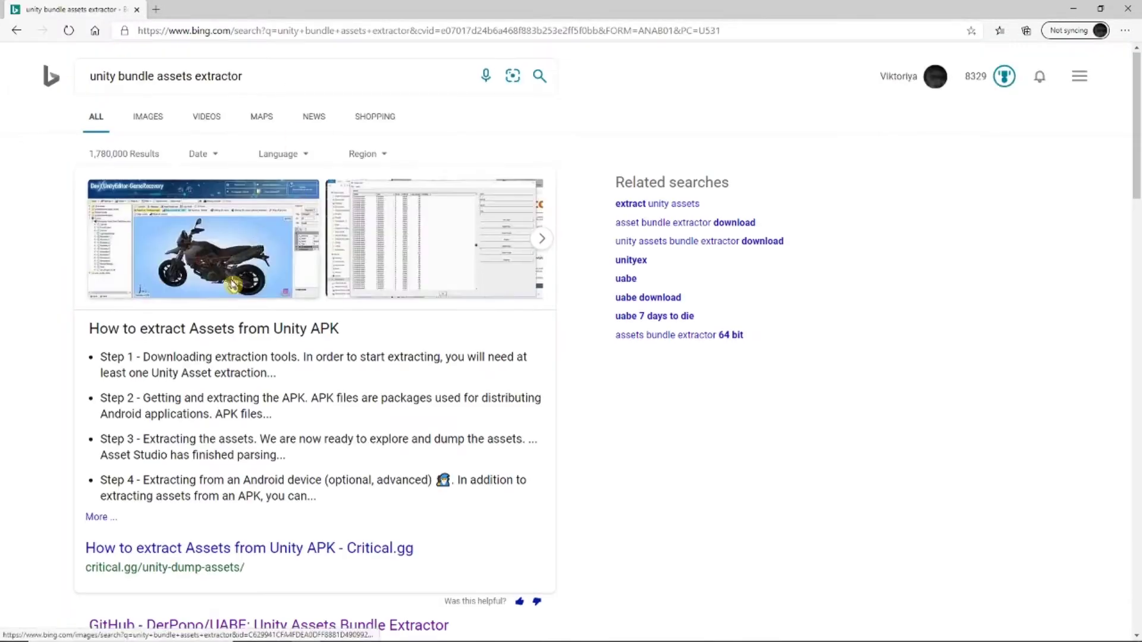
scroll(227, 399, down, 1)
scroll(228, 398, down, 2)
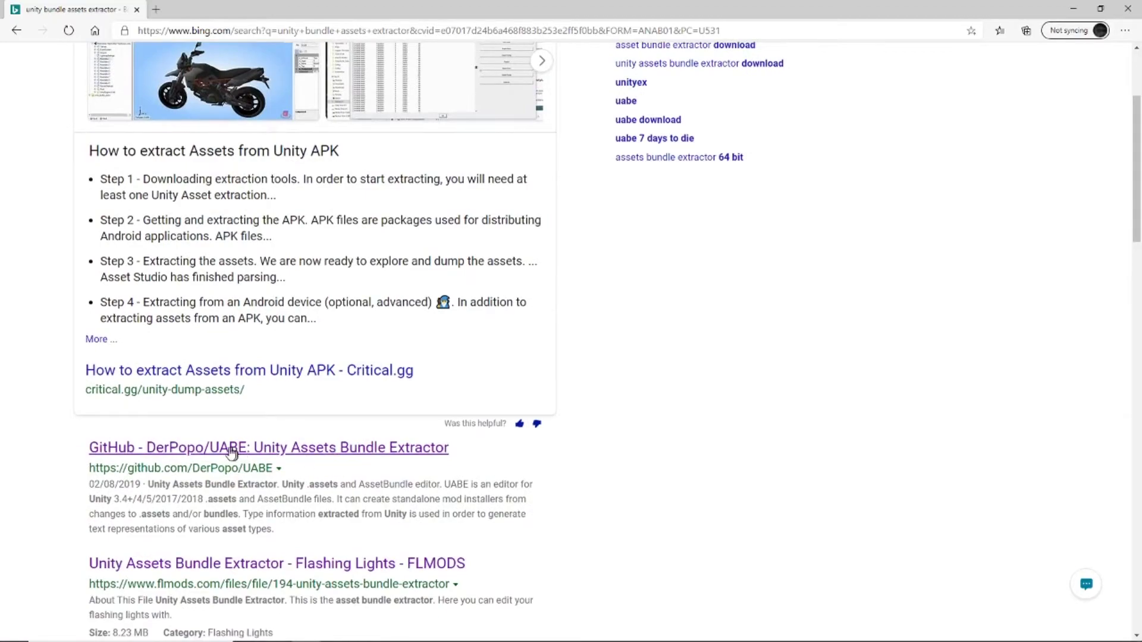
click(136, 32)
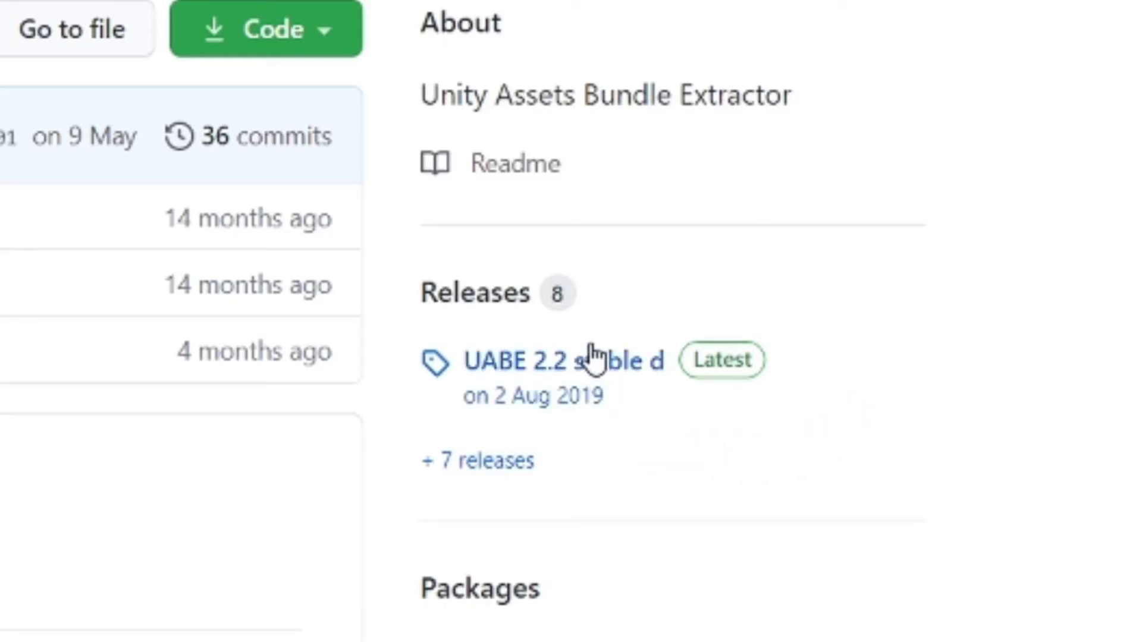
click(593, 359)
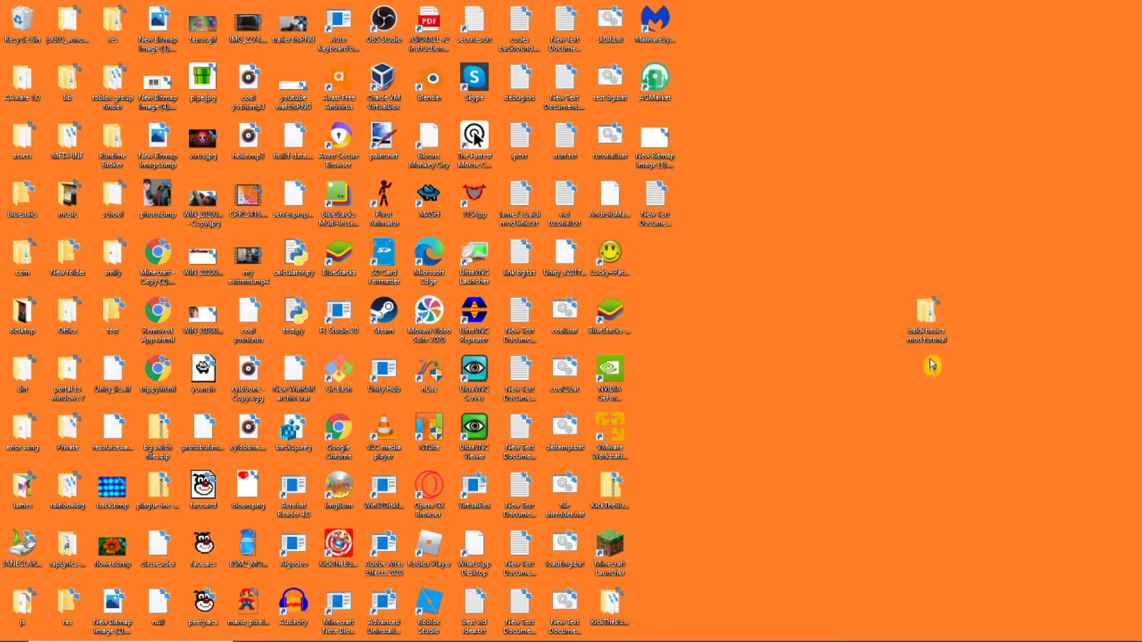
- Extract the BALDI, asset bundle extractor and dnSpy zips in the tutorial folder with Extract All
double_click(926, 319)
drag(580, 416, 453, 269)
right_click(503, 301)
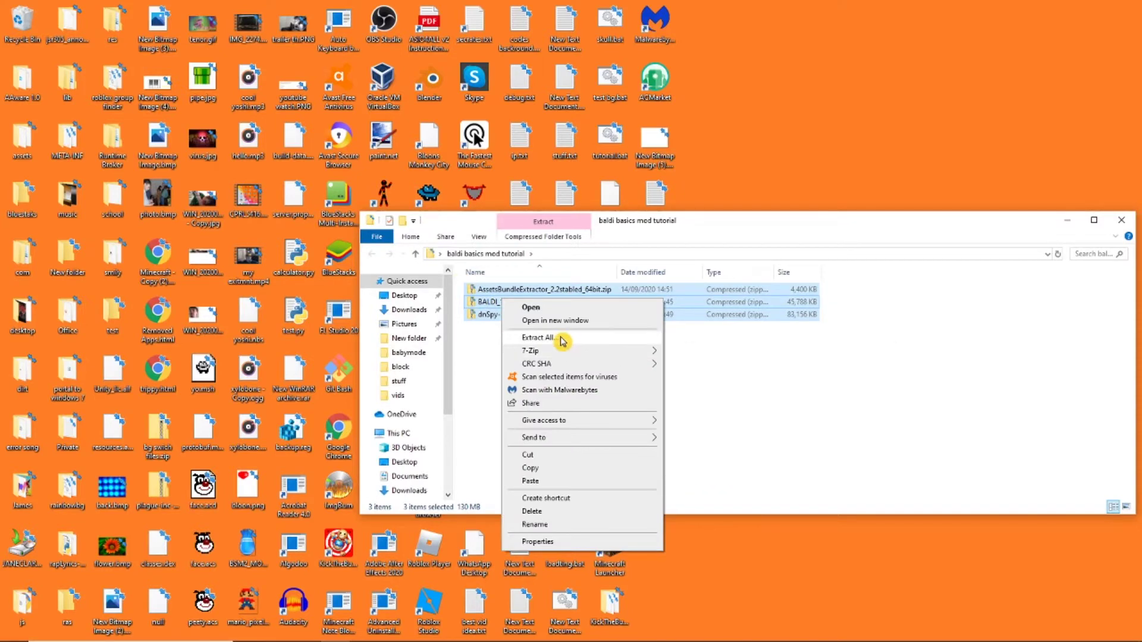
click(561, 337)
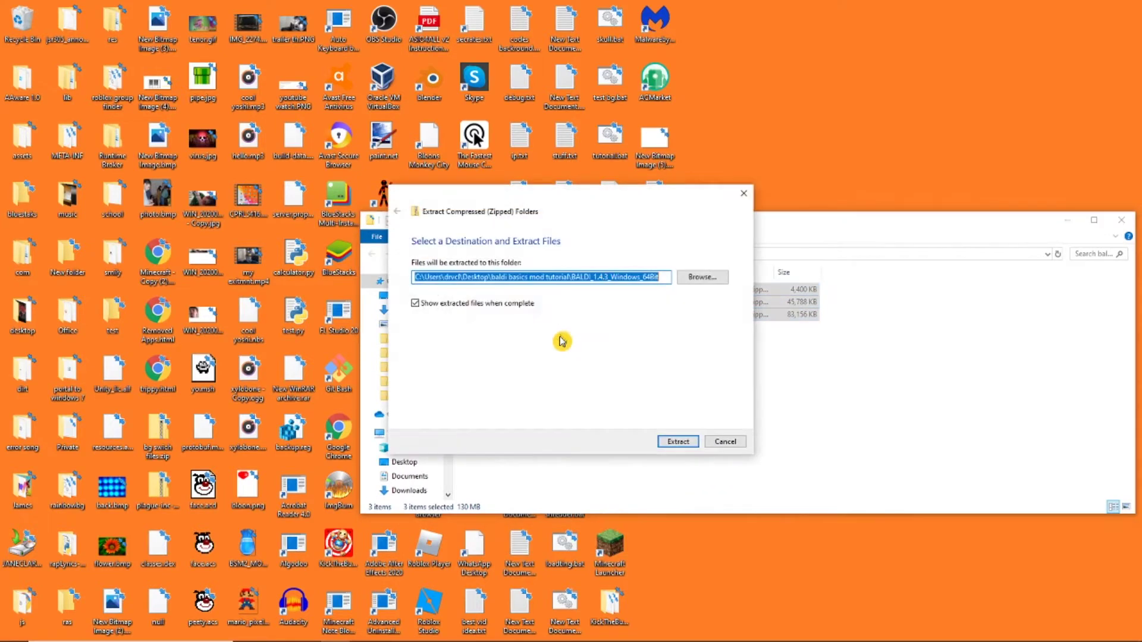
click(684, 446)
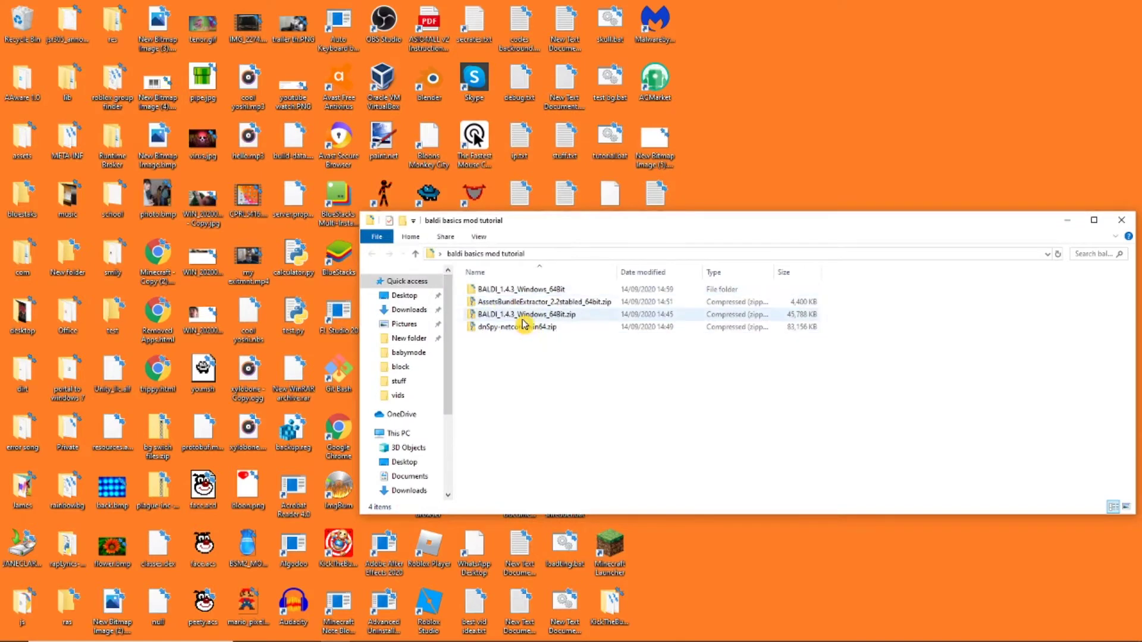
click(677, 441)
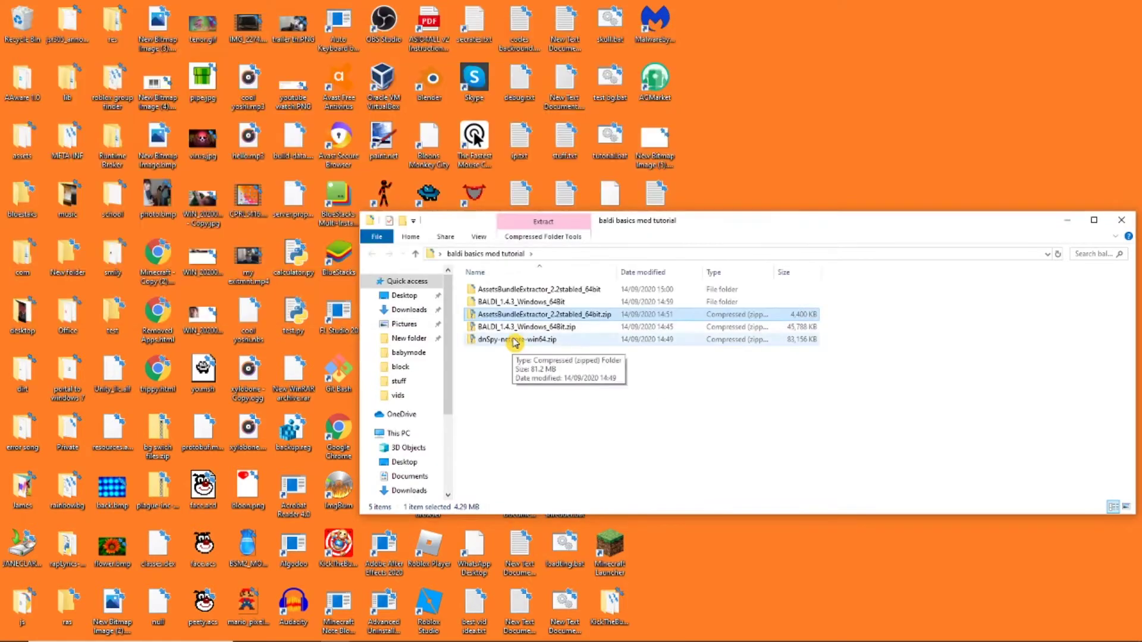
click(676, 441)
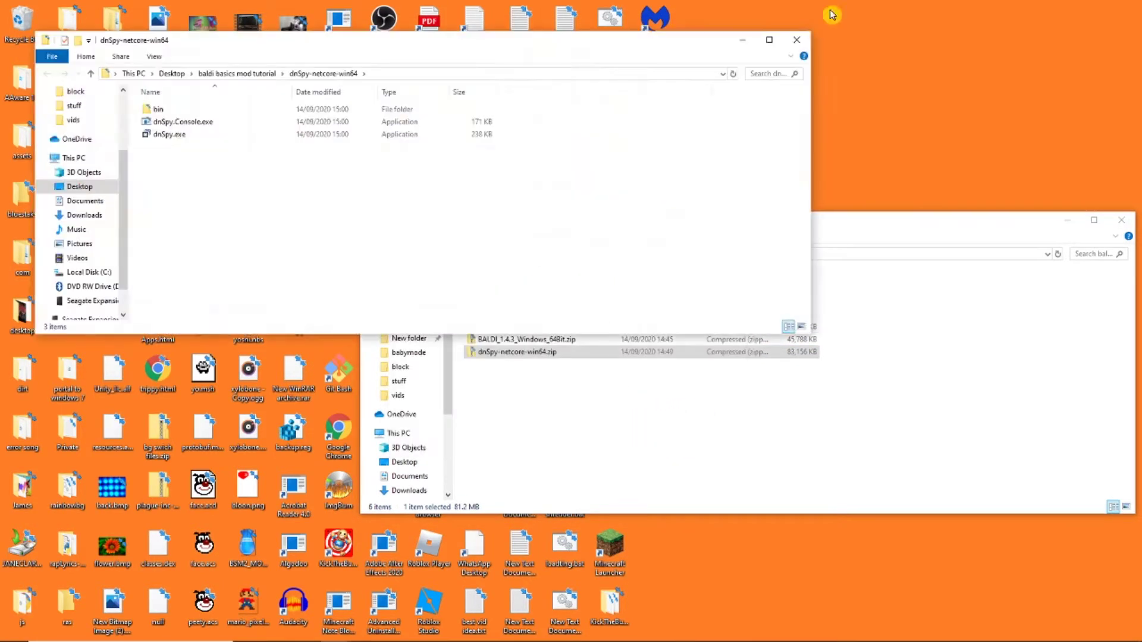
click(1093, 220)
double_click(153, 87)
click(125, 38)
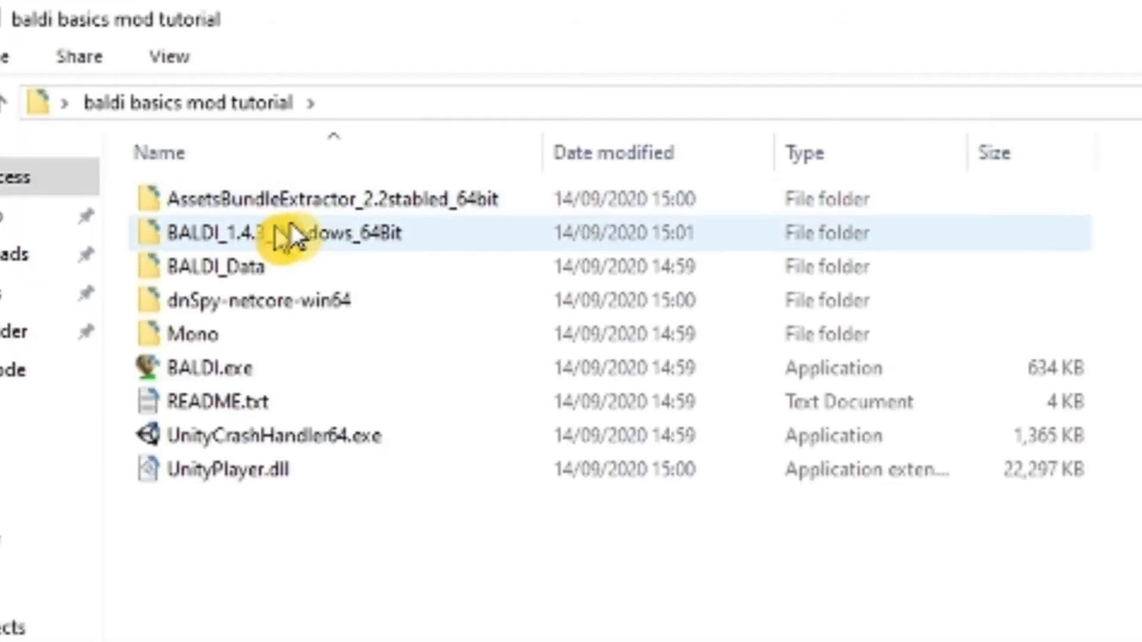
- Launch AssetBundleExtractor.exe from the 64bit folder, choosing More info then Run anyway
double_click(350, 199)
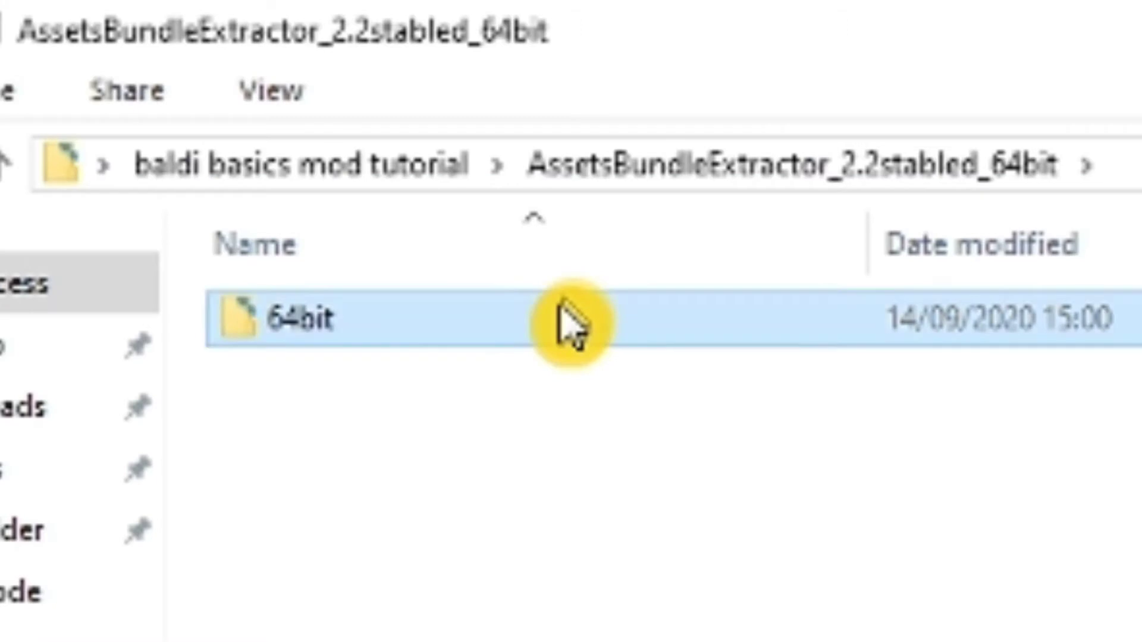
double_click(571, 324)
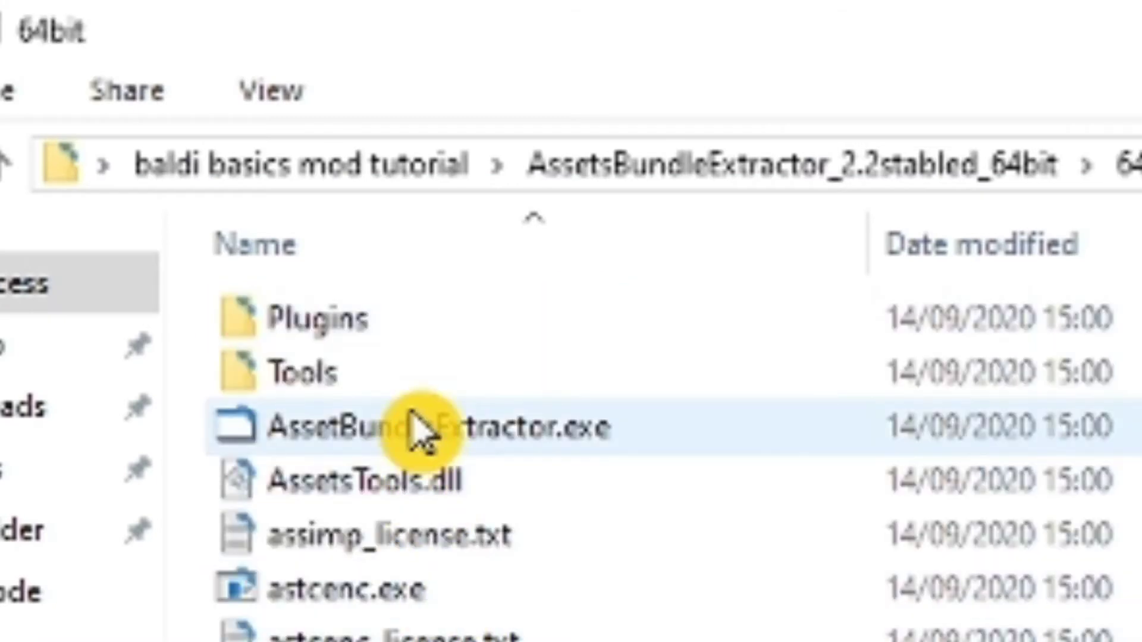
click(293, 434)
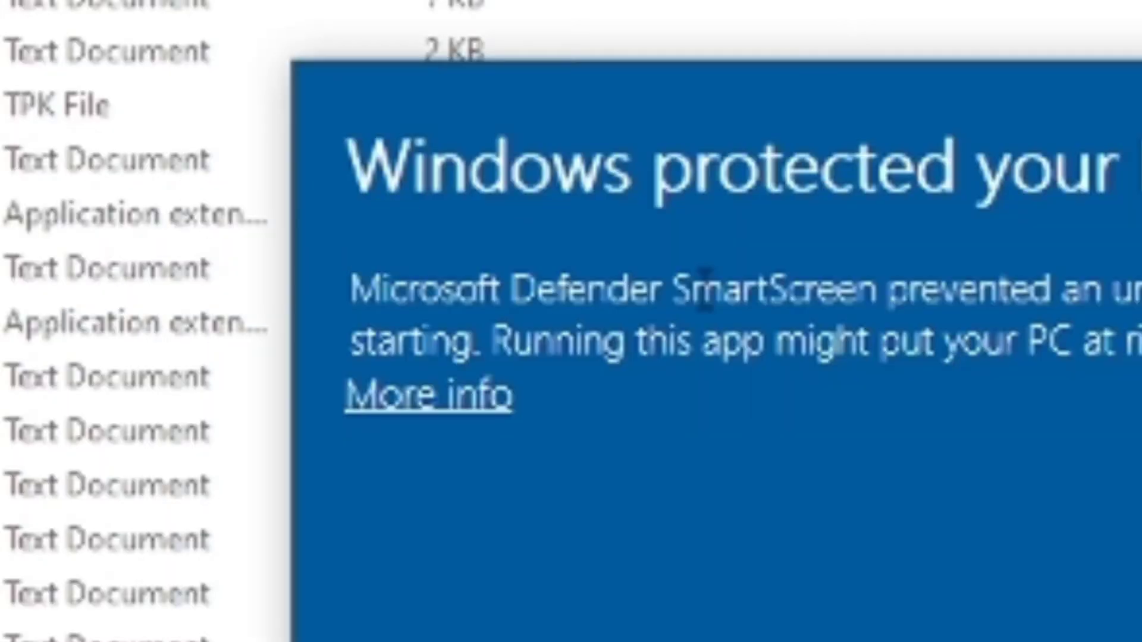
click(458, 397)
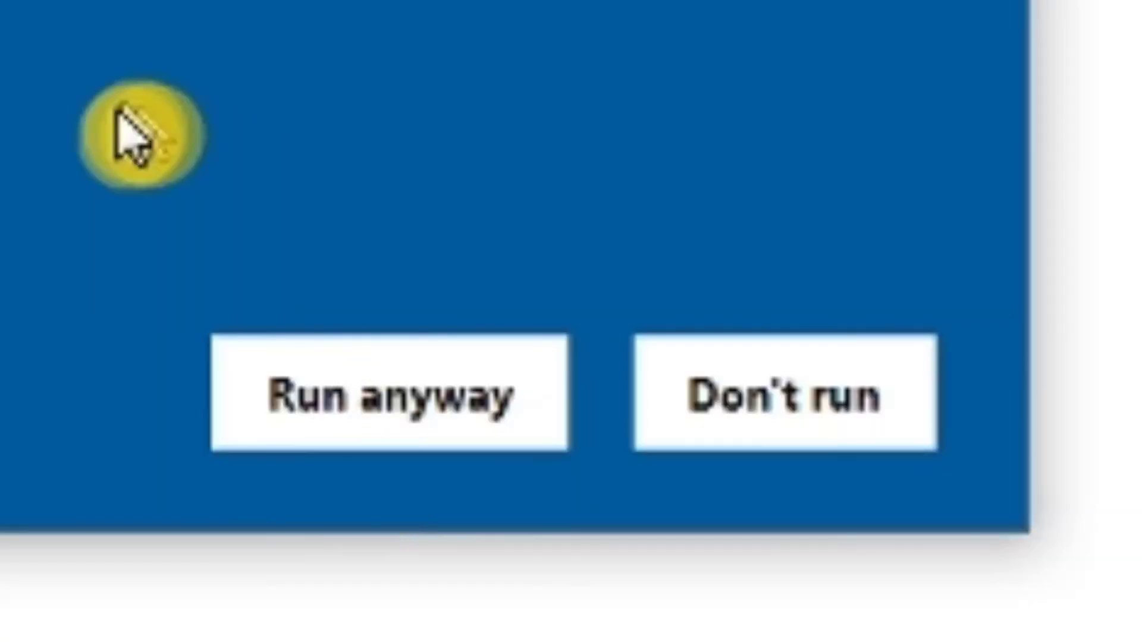
click(248, 395)
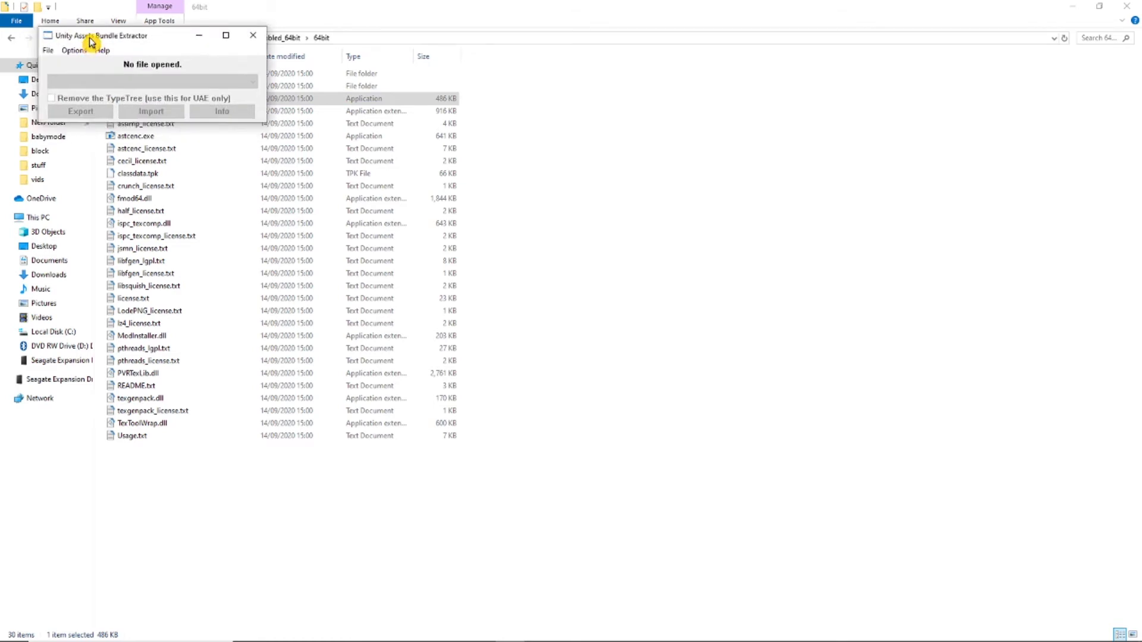
- Reposition the extractor window and bring it to the front
drag(89, 41, 385, 204)
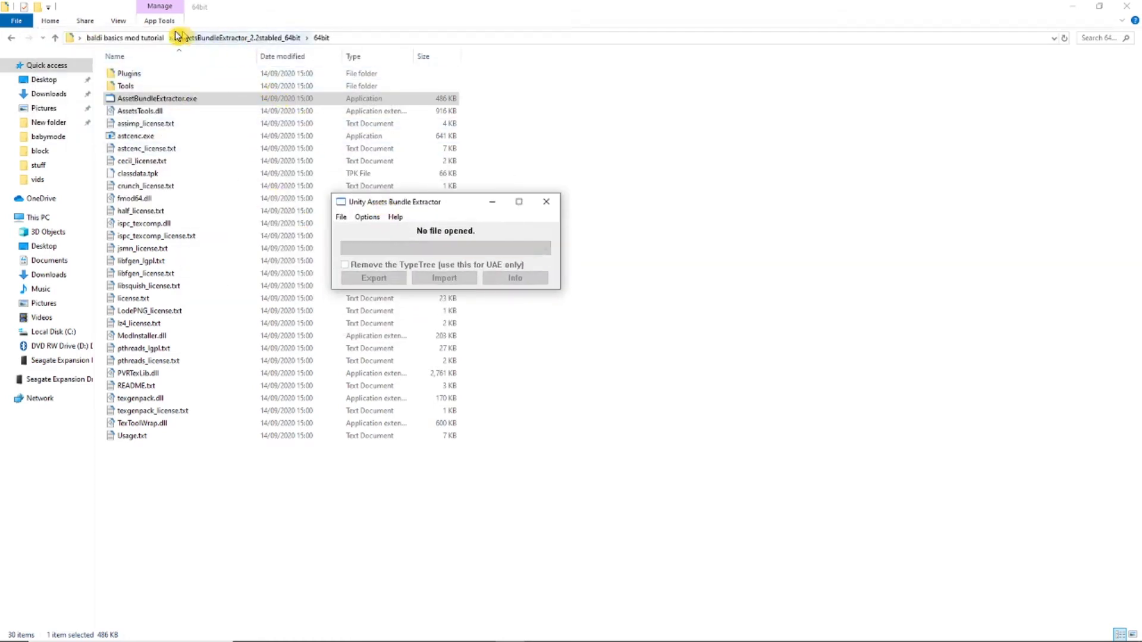
click(123, 37)
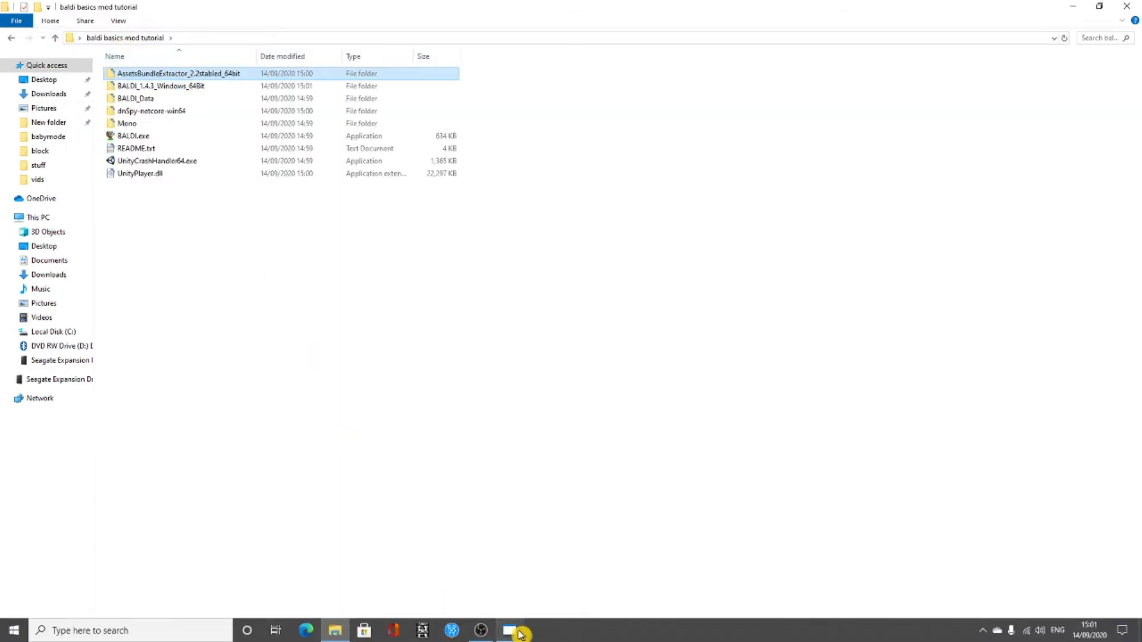
click(517, 631)
drag(381, 200, 615, 141)
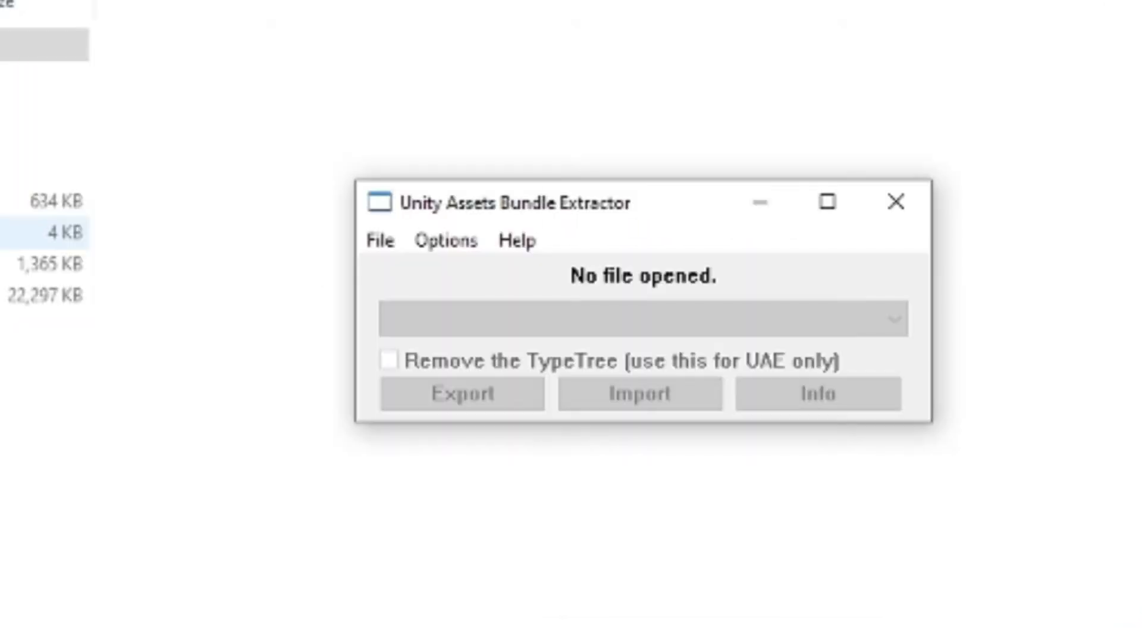
- Open sharedassets2.assets from the tutorial's BALDI_Data folder via File > Open
click(371, 240)
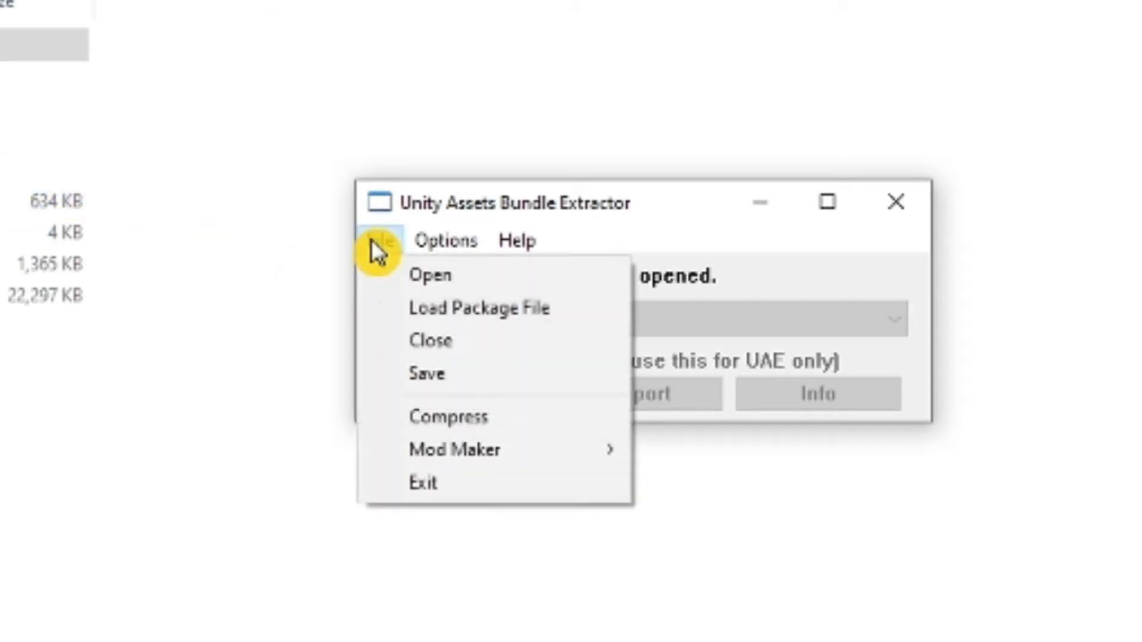
click(417, 273)
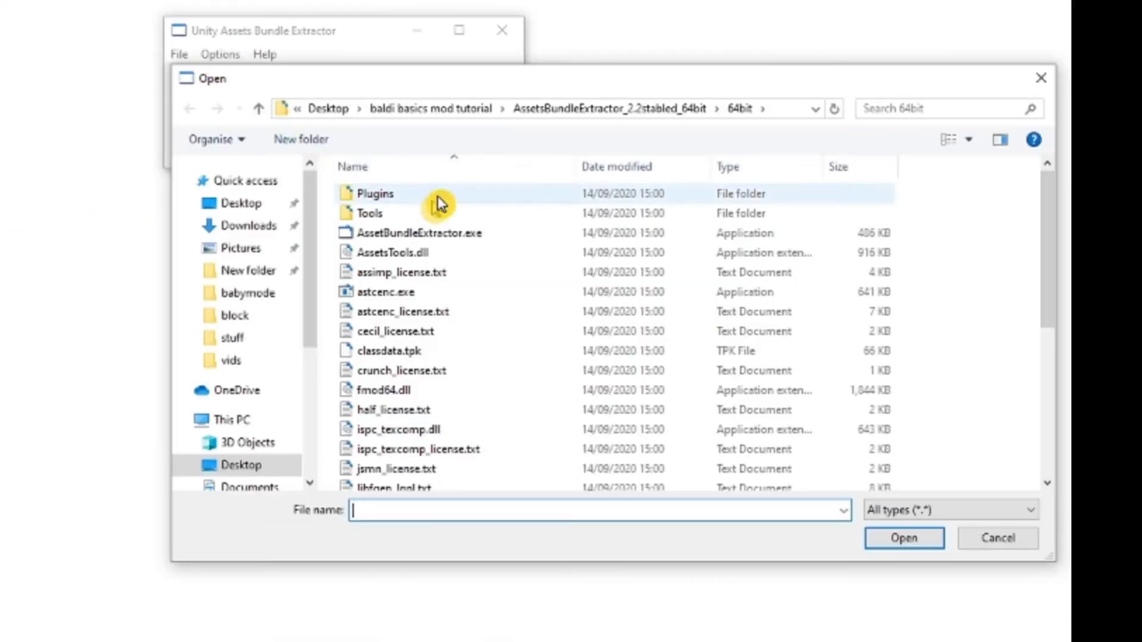
click(466, 107)
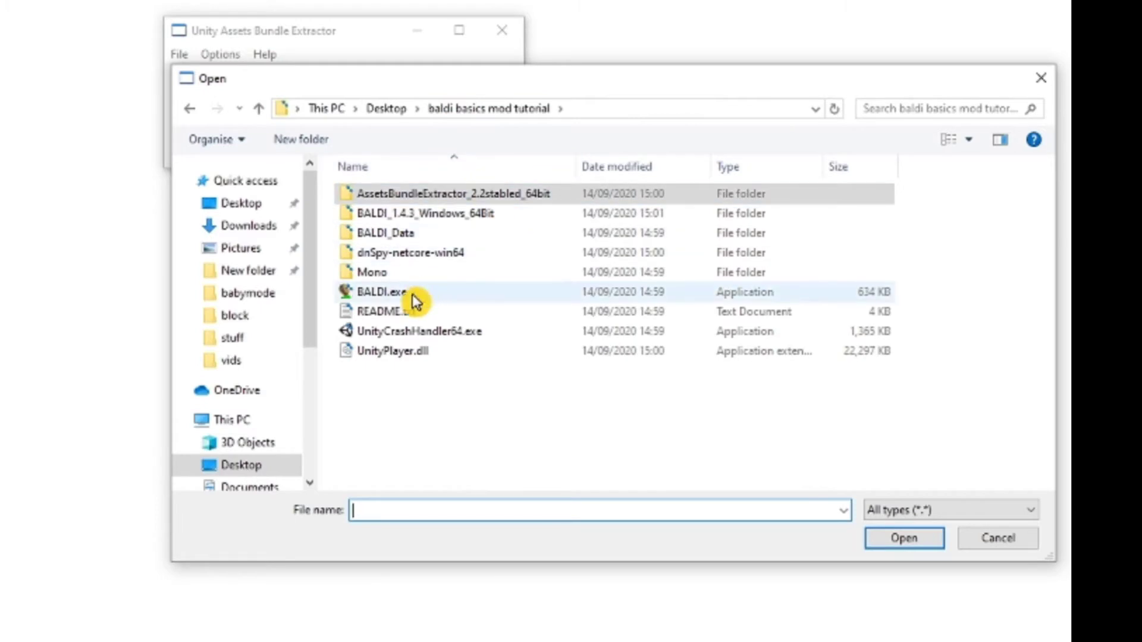
double_click(402, 233)
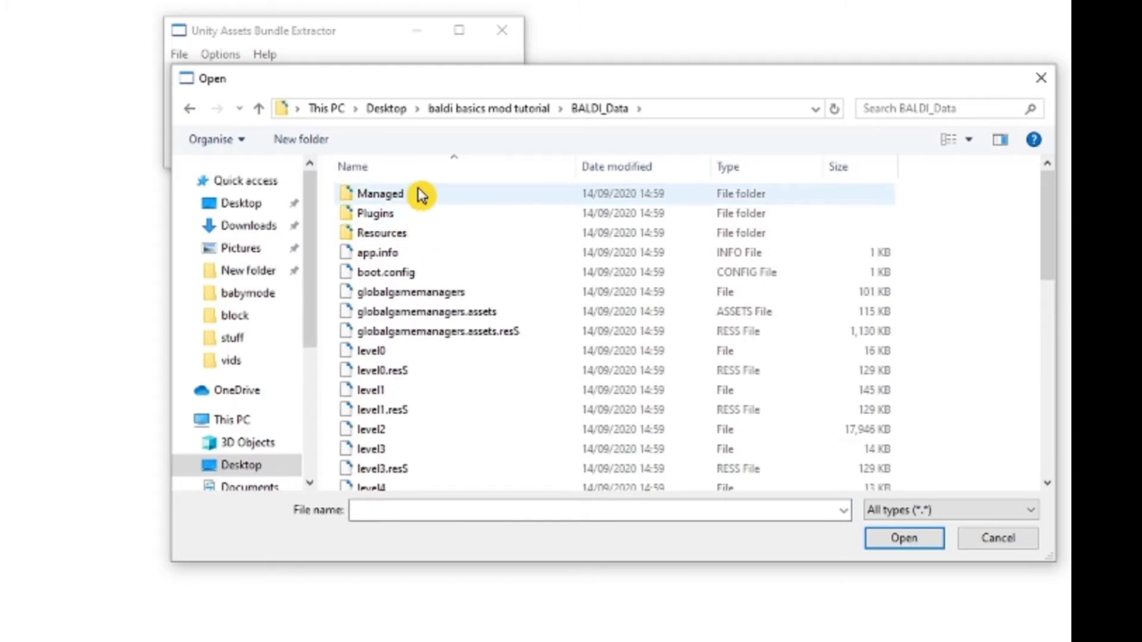
double_click(415, 234)
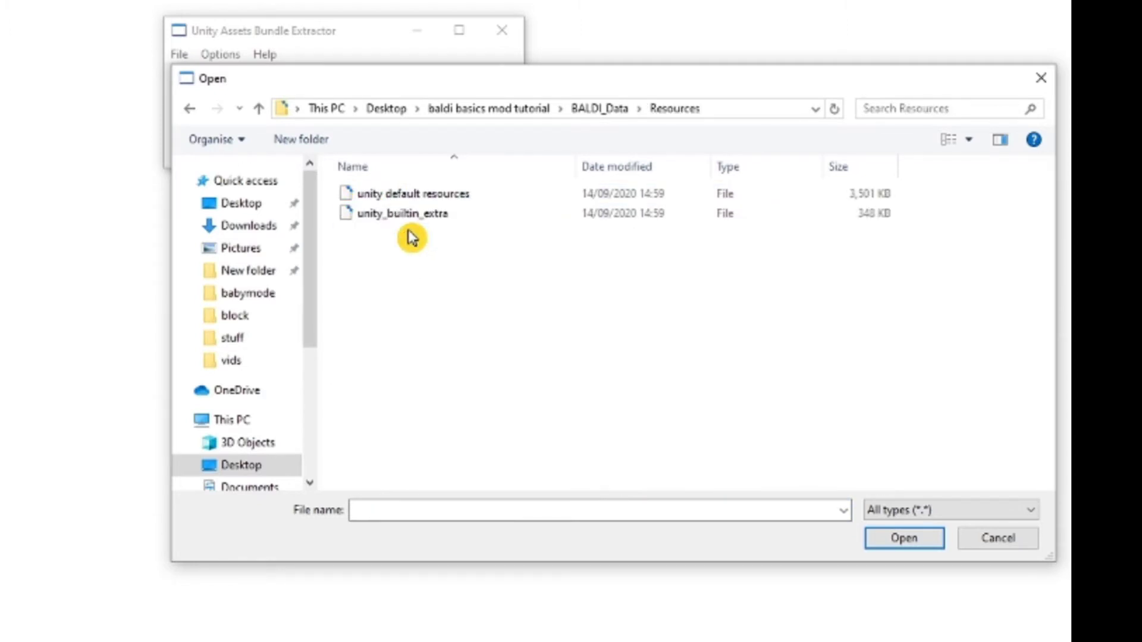
click(189, 108)
scroll(476, 267, down, 3)
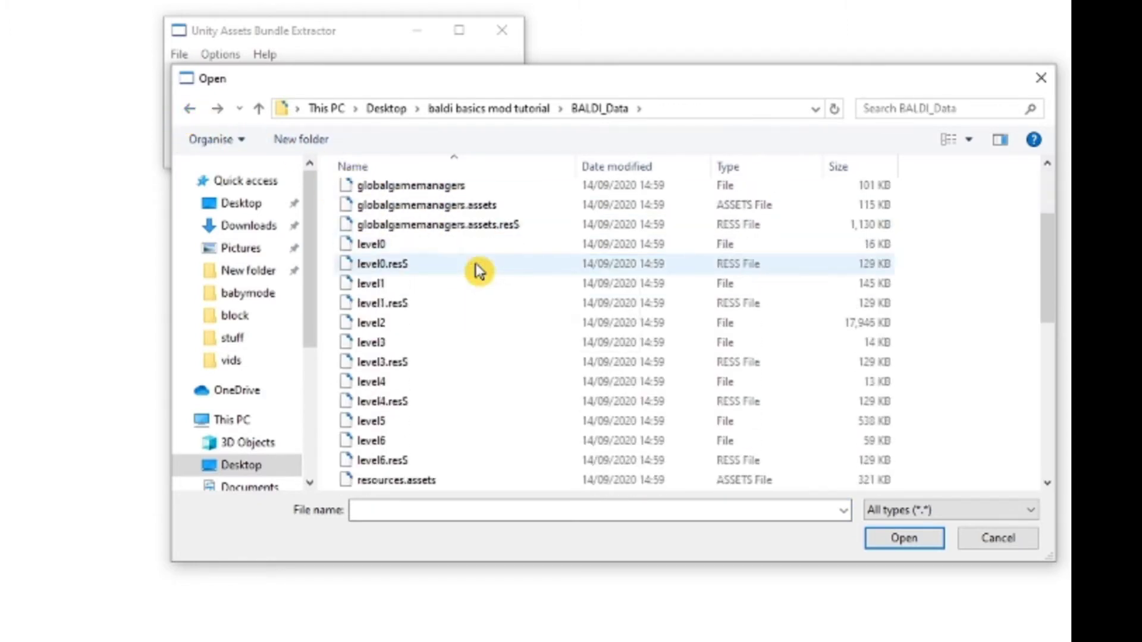
scroll(477, 286, down, 2)
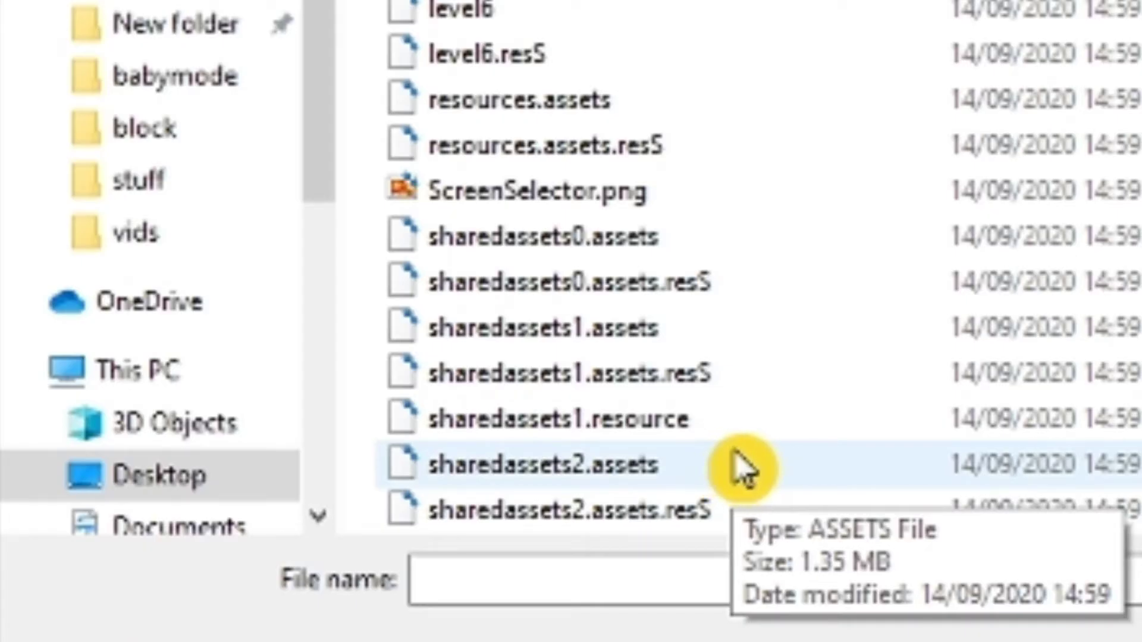
click(741, 463)
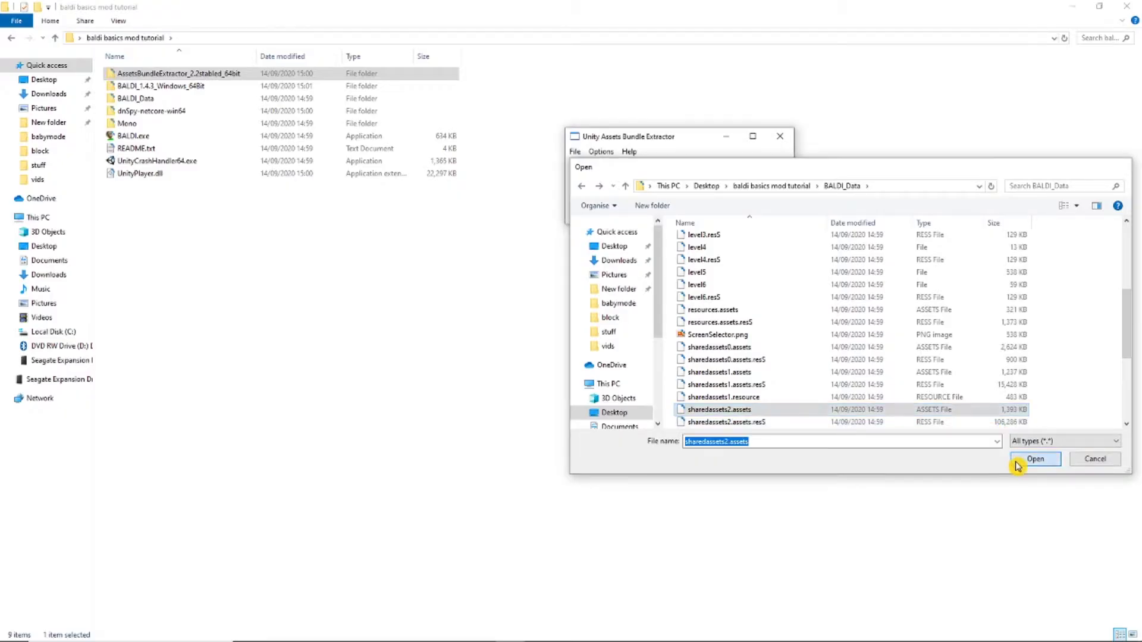
click(1018, 461)
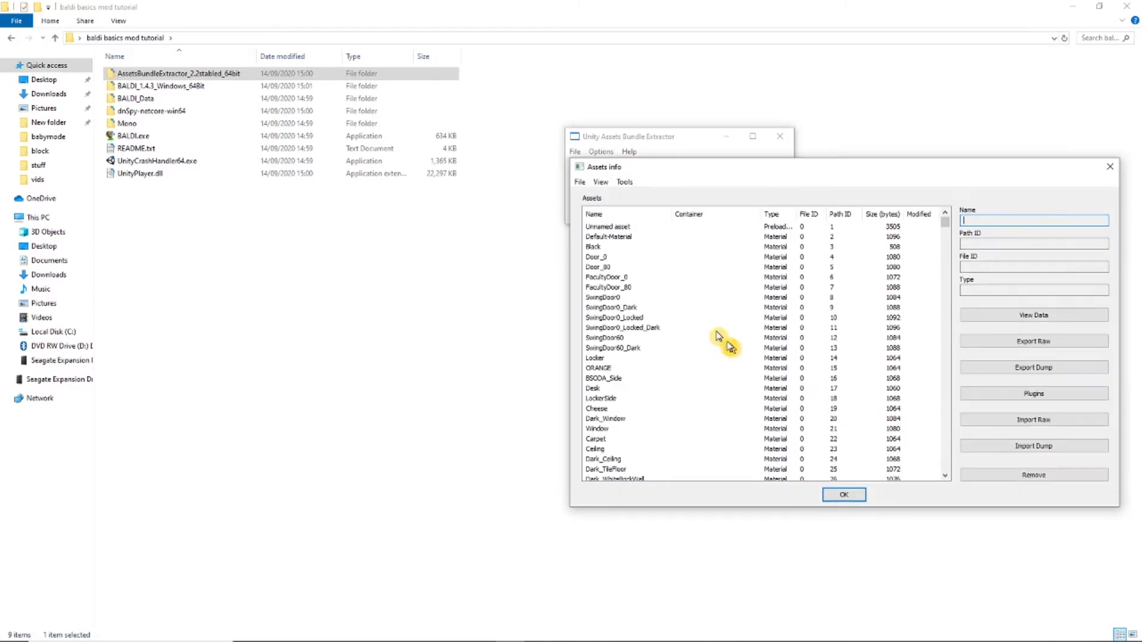
- Select every Texture2D asset from Path ID 66 through the last texture in the Assets info list
scroll(723, 336, down, 5)
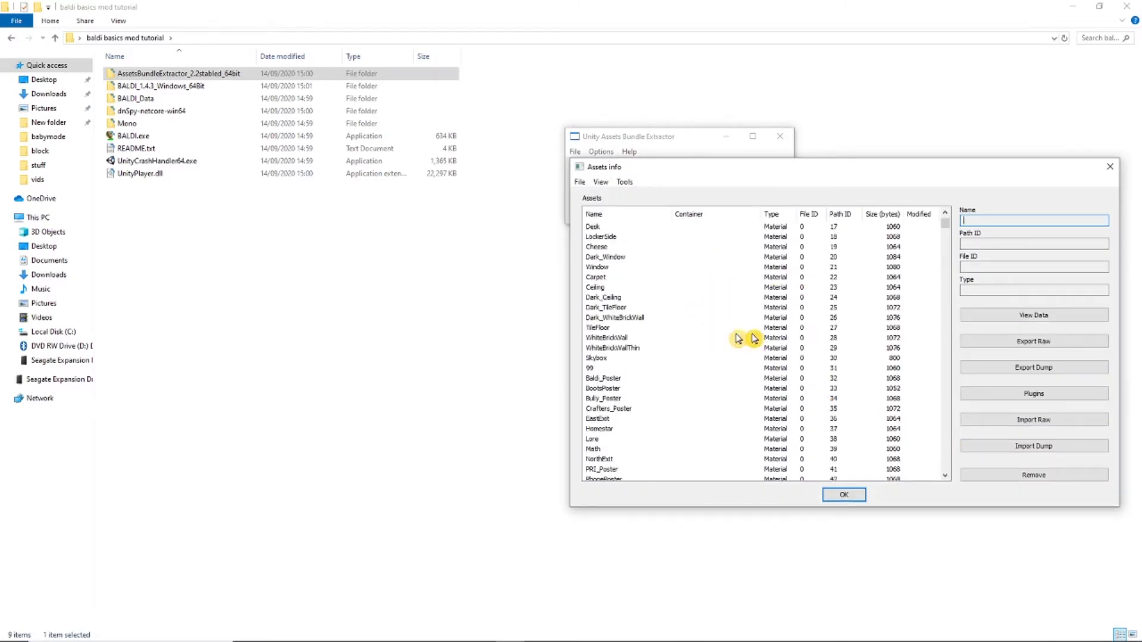
drag(946, 229, 946, 232)
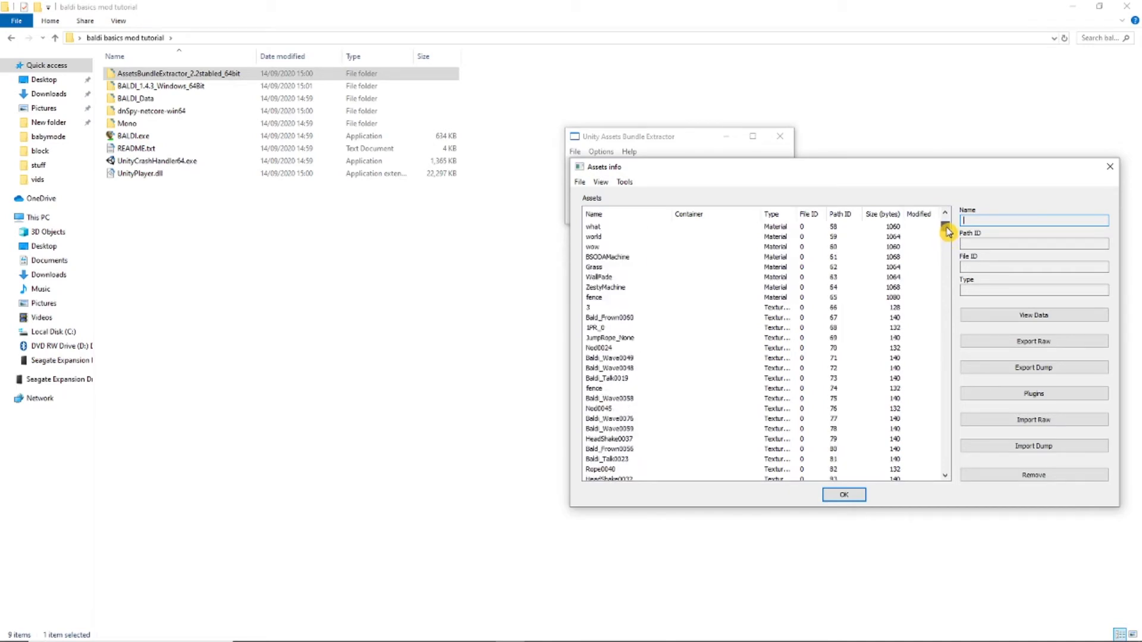
click(595, 297)
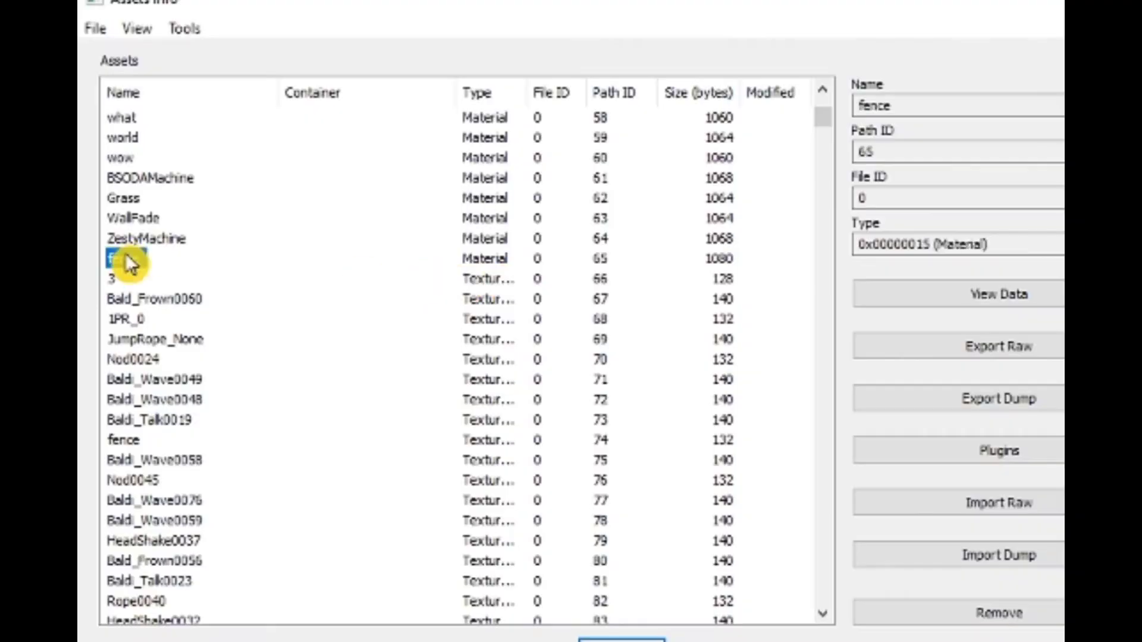
click(595, 307)
key(shift+Page_Down)
key(shift+Page_Down)
key(shift+Page_Down)
key(shift+Page_Down)
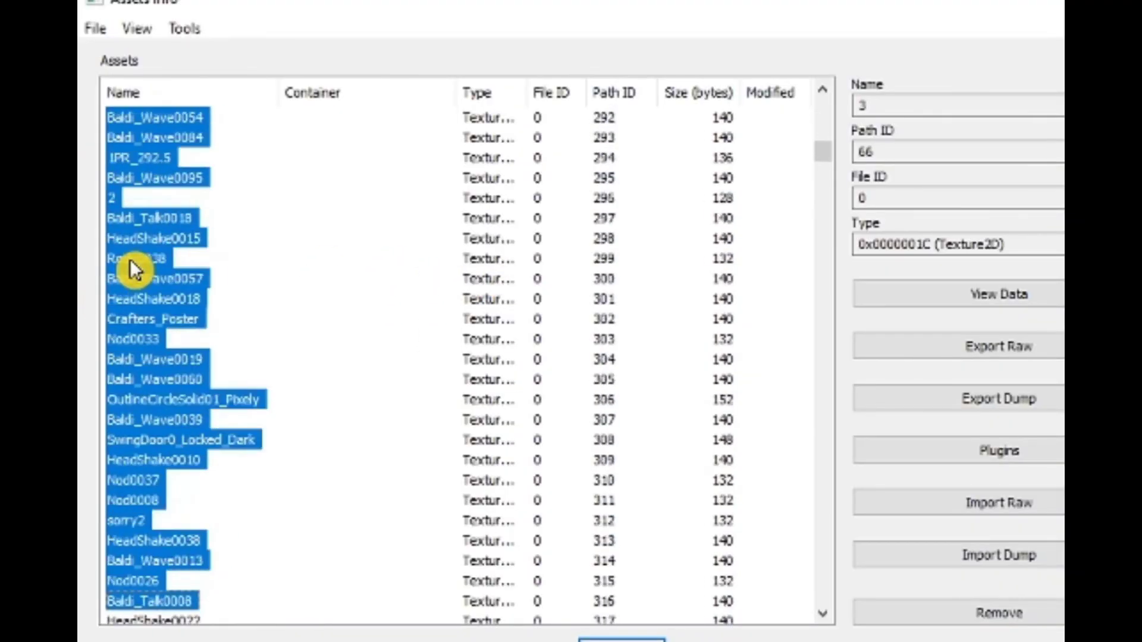
scroll(130, 259, down, 20)
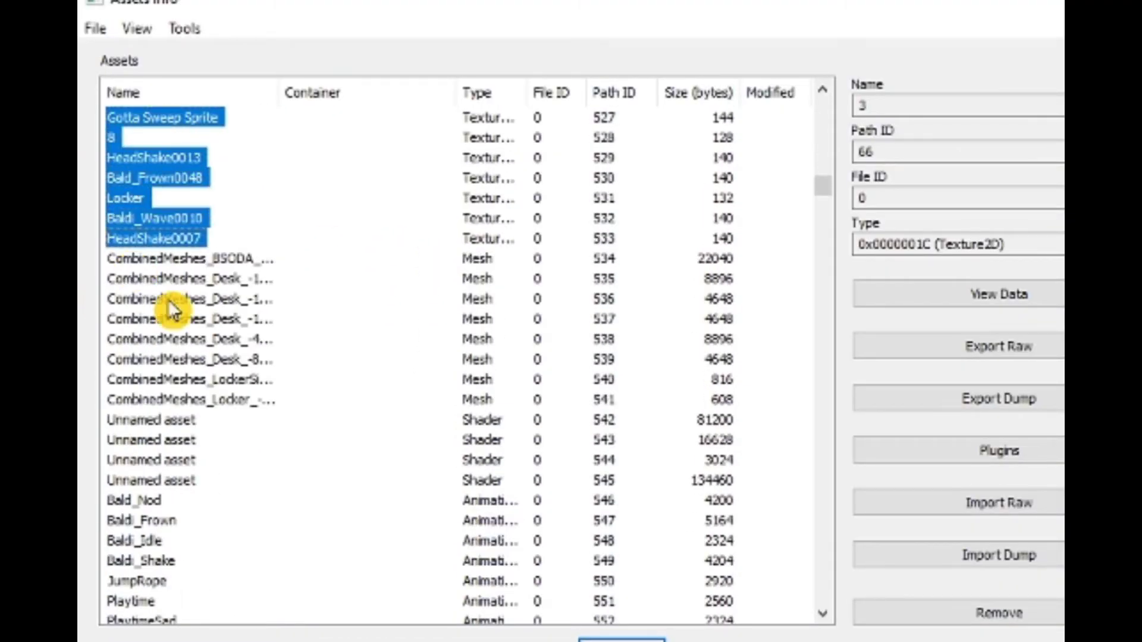
click(999, 450)
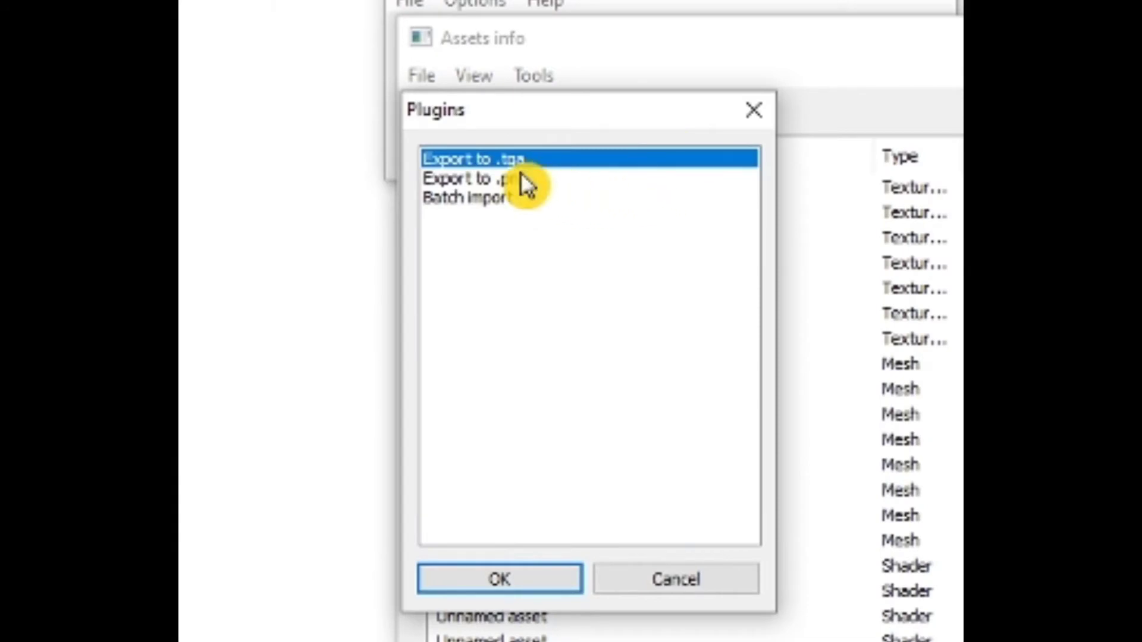
- Export the textures to .png into a new folder 'resorce moded' in the tutorial folder
click(521, 177)
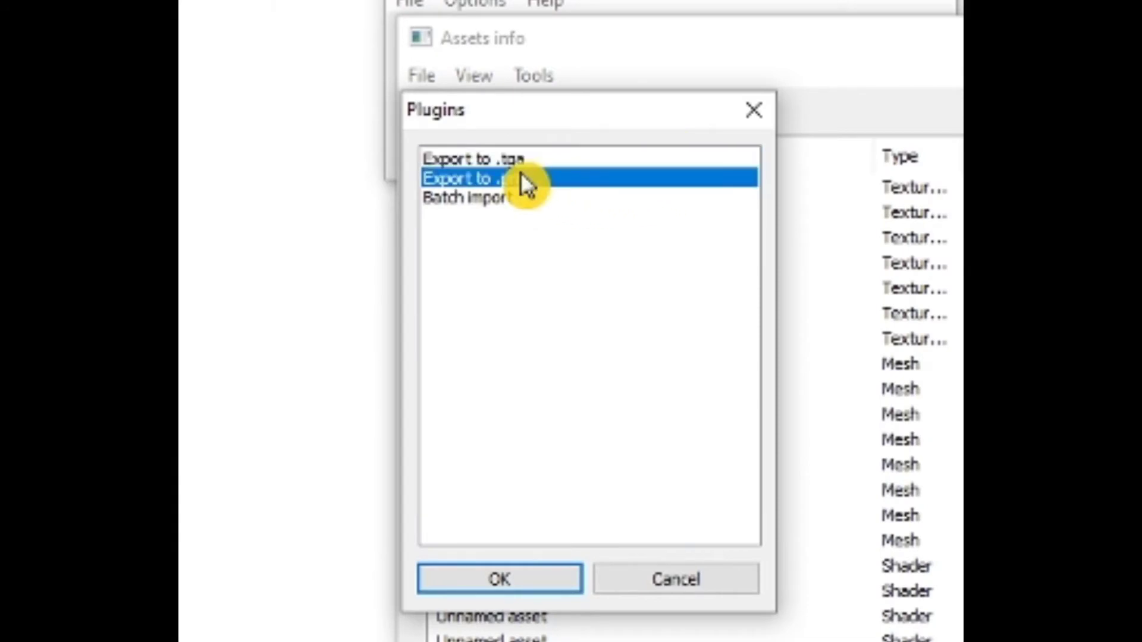
click(476, 578)
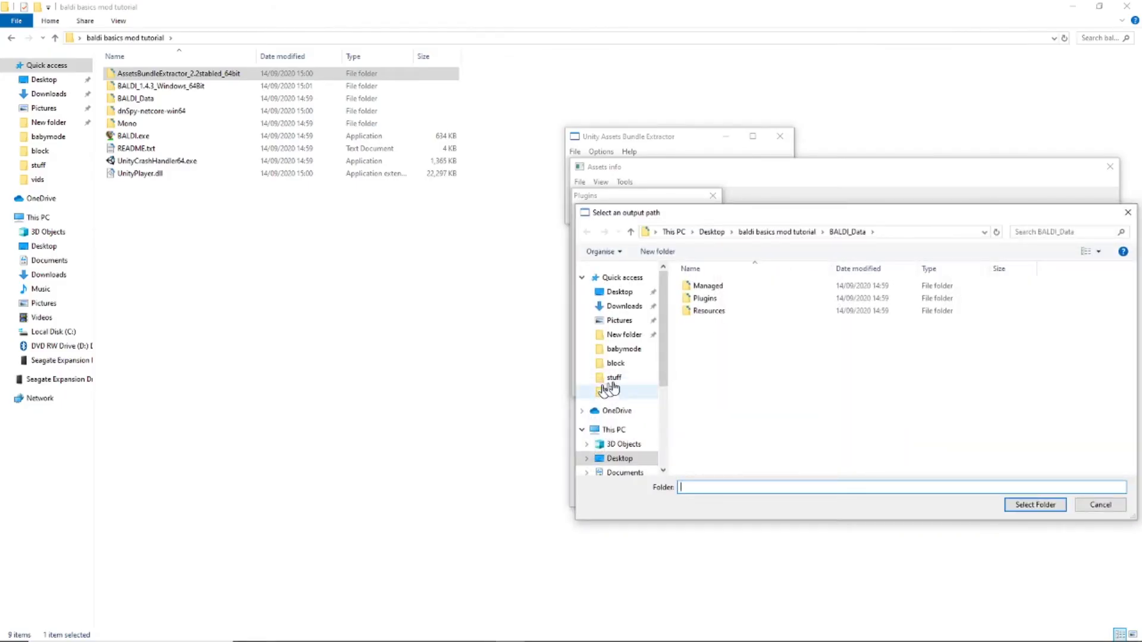
click(792, 231)
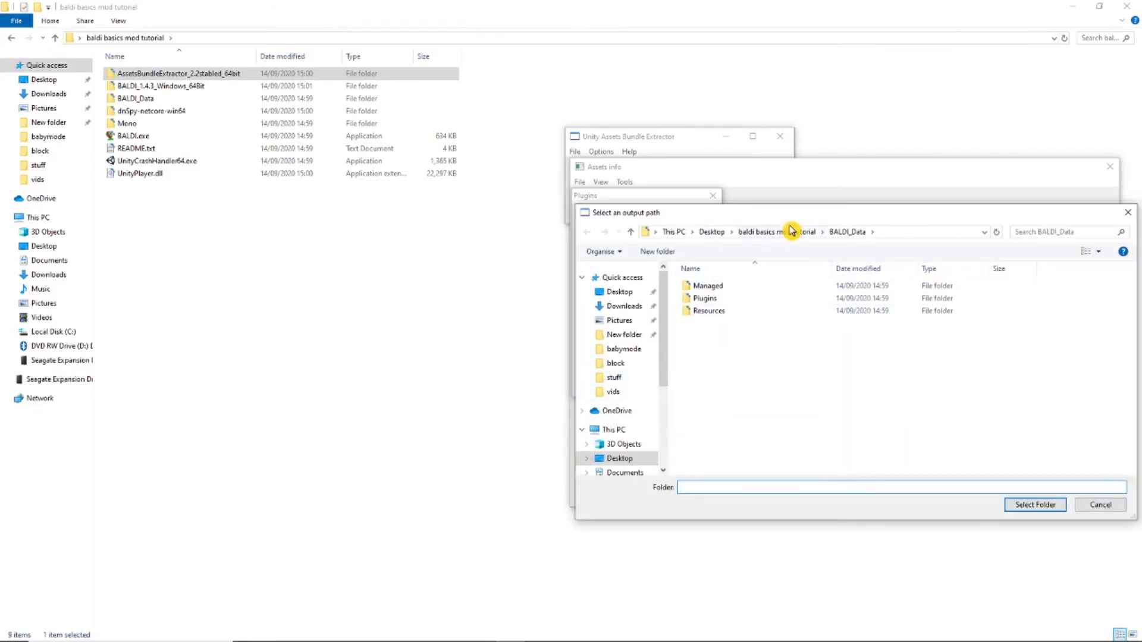
right_click(715, 394)
mouse_move(750, 519)
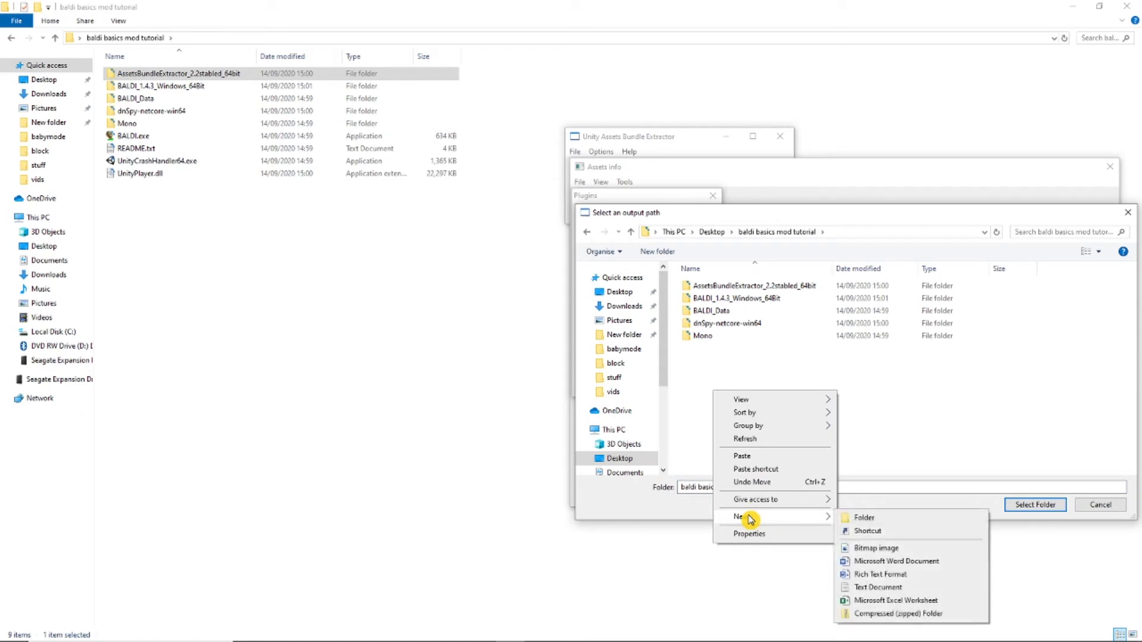
click(845, 516)
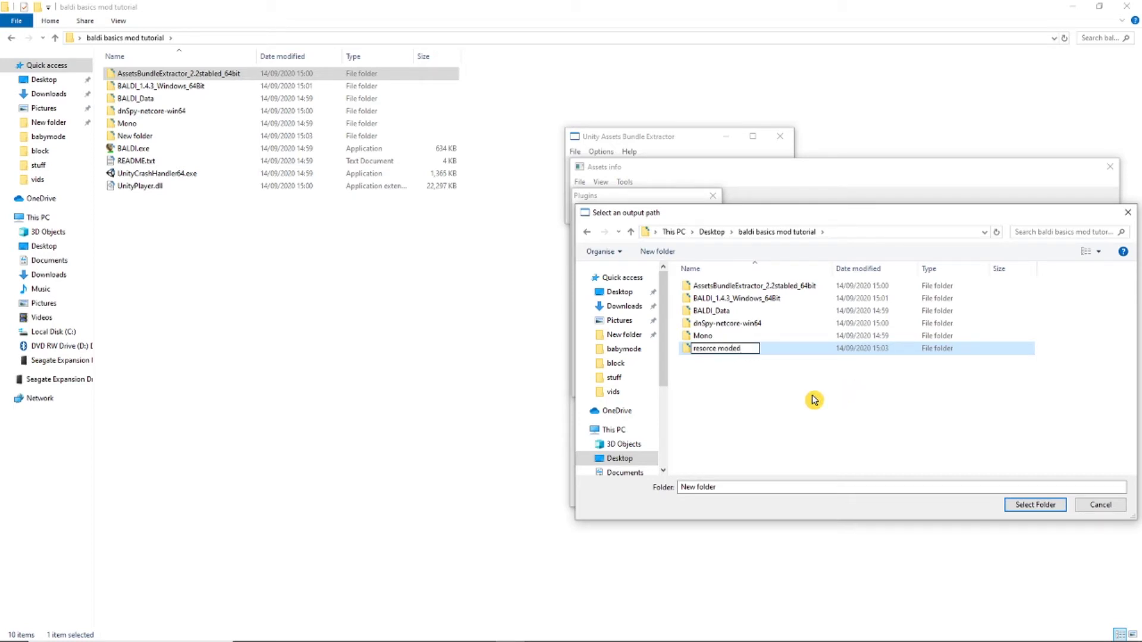
click(800, 380)
click(1035, 504)
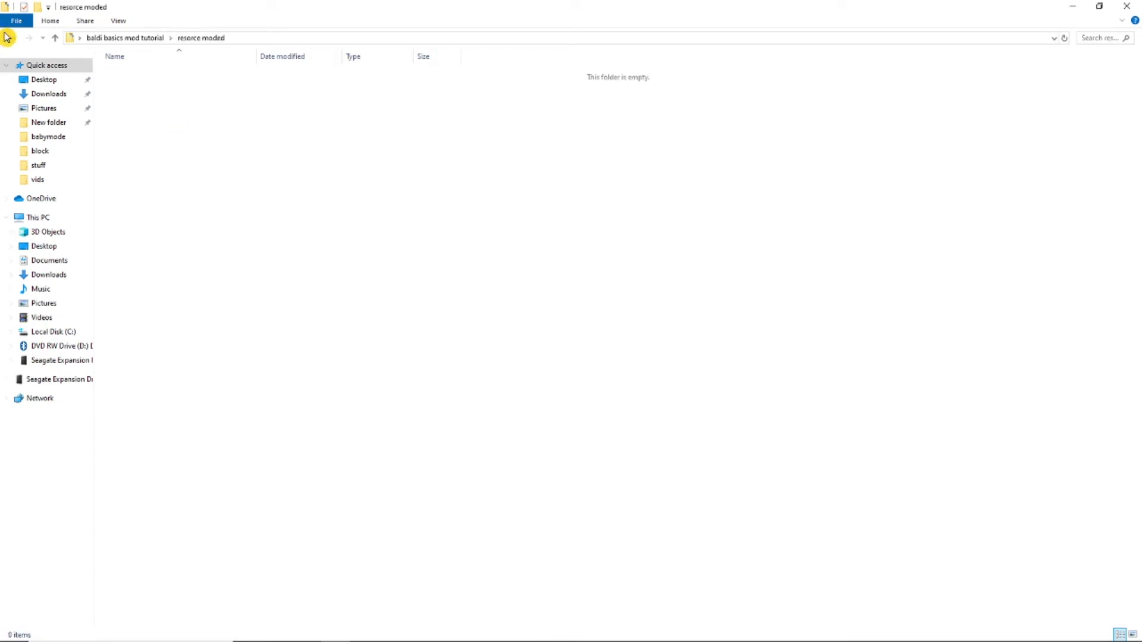
- Open the resorce moded folder in File Explorer to view the exported PNGs
click(8, 37)
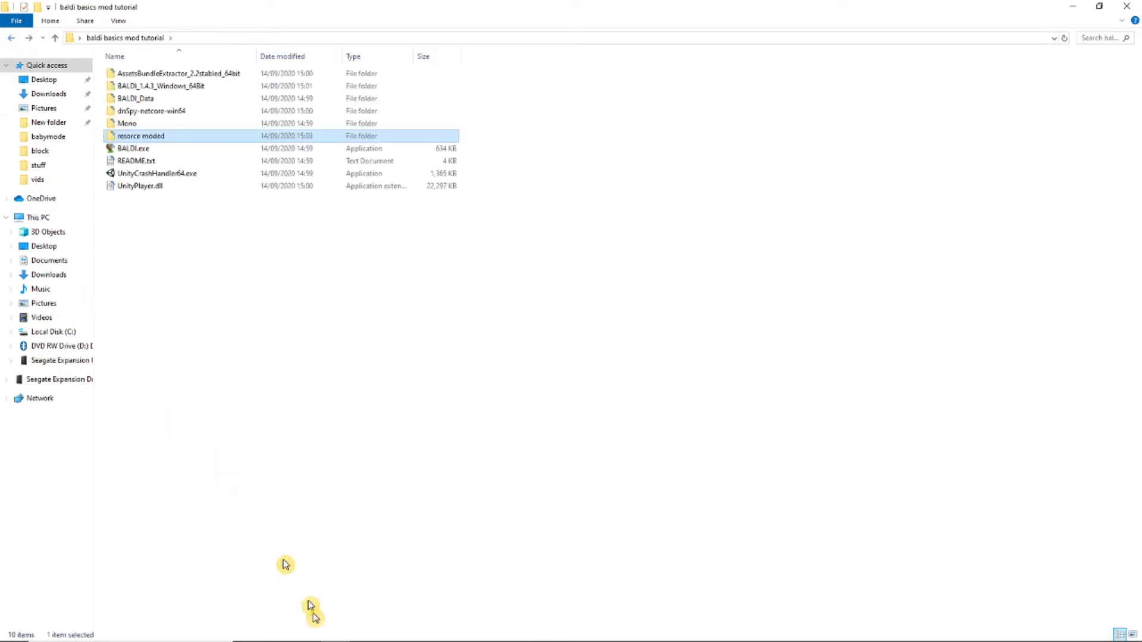
click(499, 634)
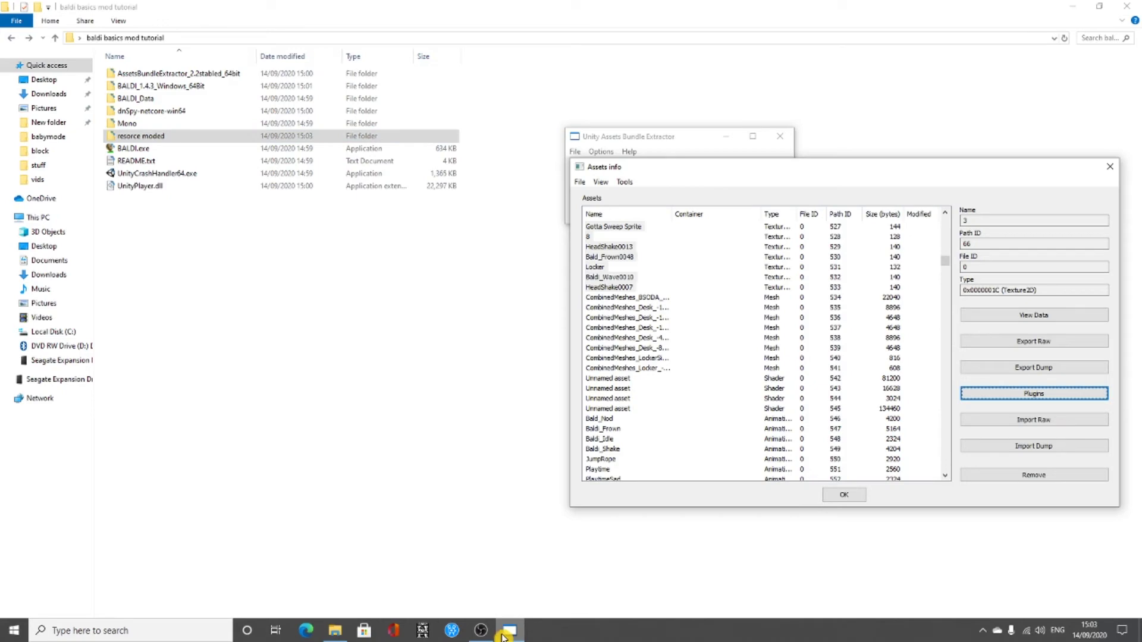
double_click(131, 137)
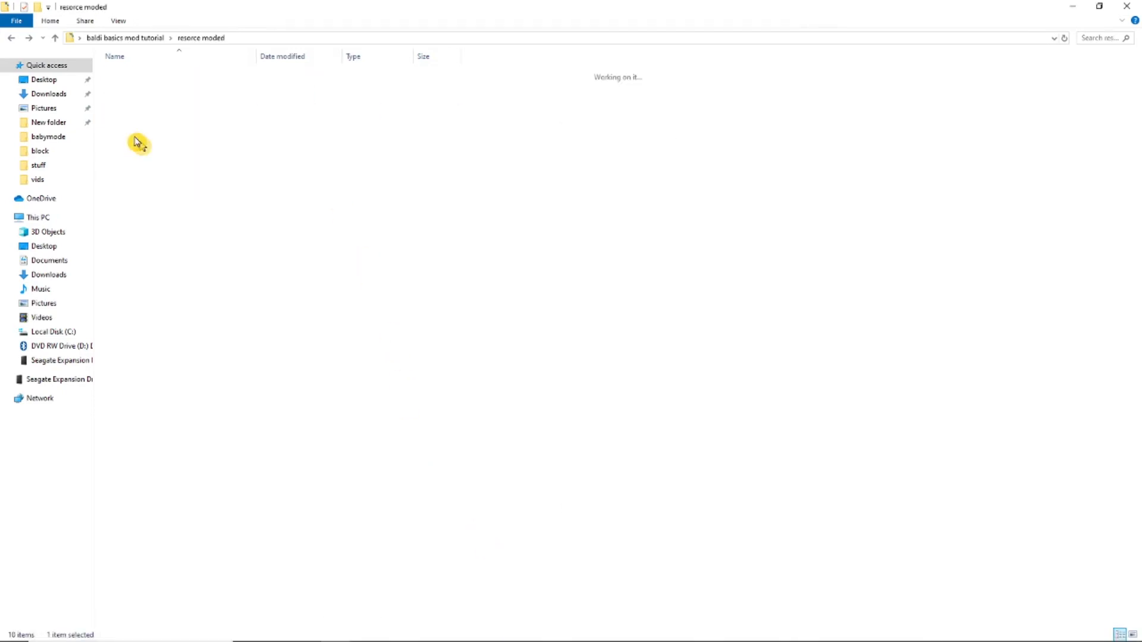
- Browse the exported PNGs past Baldi_Frown0021 and open TileFloor-sharedassets2.assets-254.png in paint.net
right_click(132, 148)
click(654, 250)
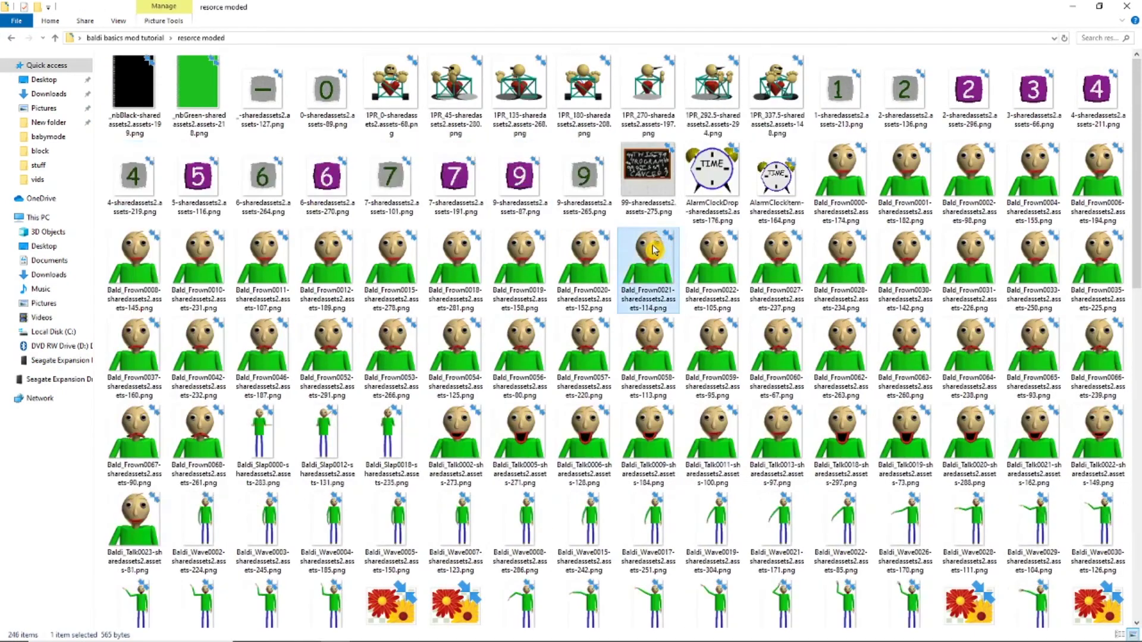
mouse_move(508, 635)
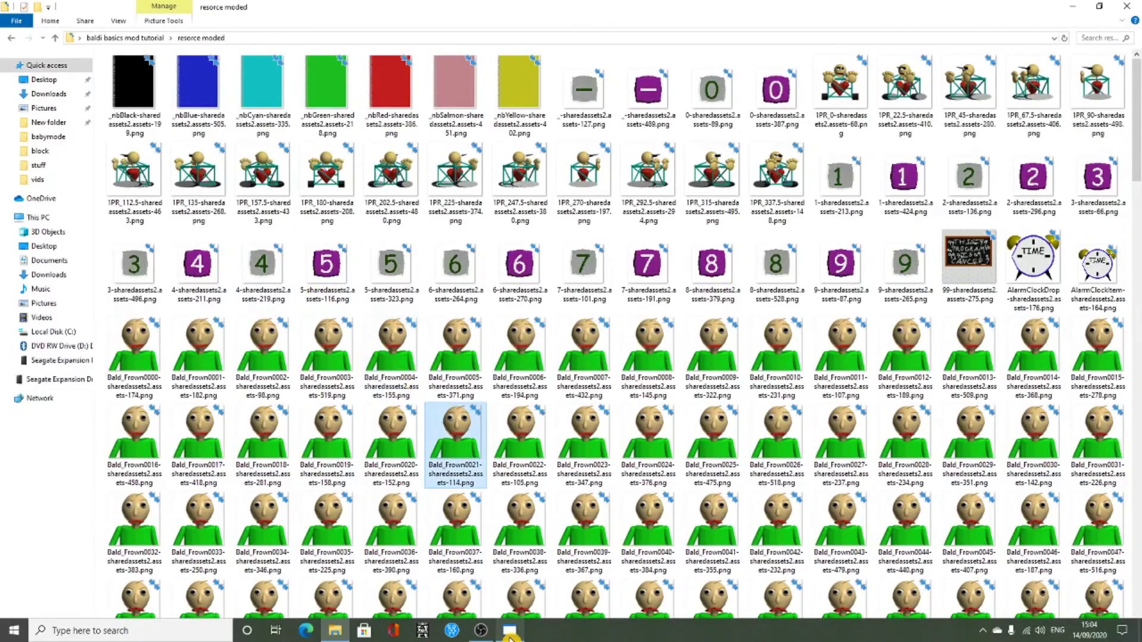
mouse_move(535, 588)
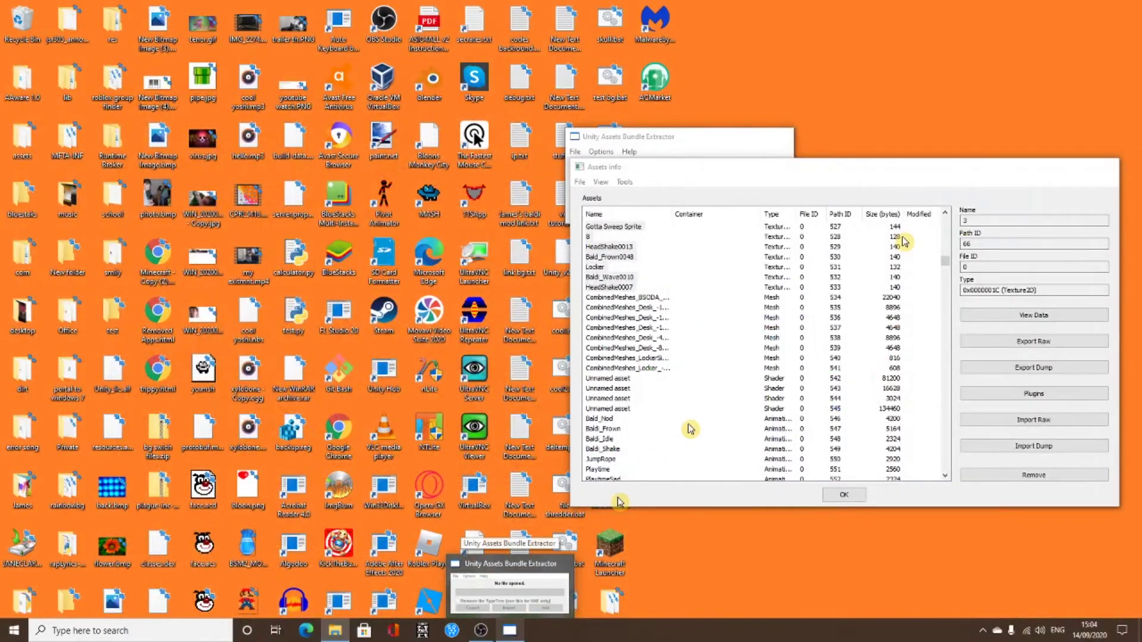
scroll(598, 416, down, 10)
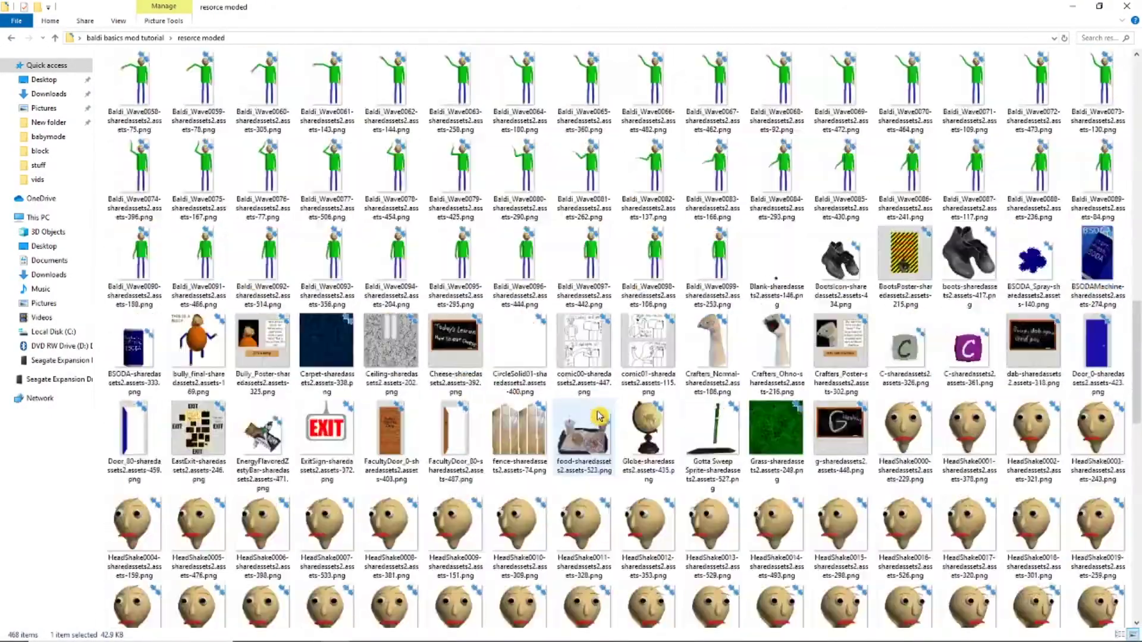
scroll(598, 416, down, 10)
double_click(454, 485)
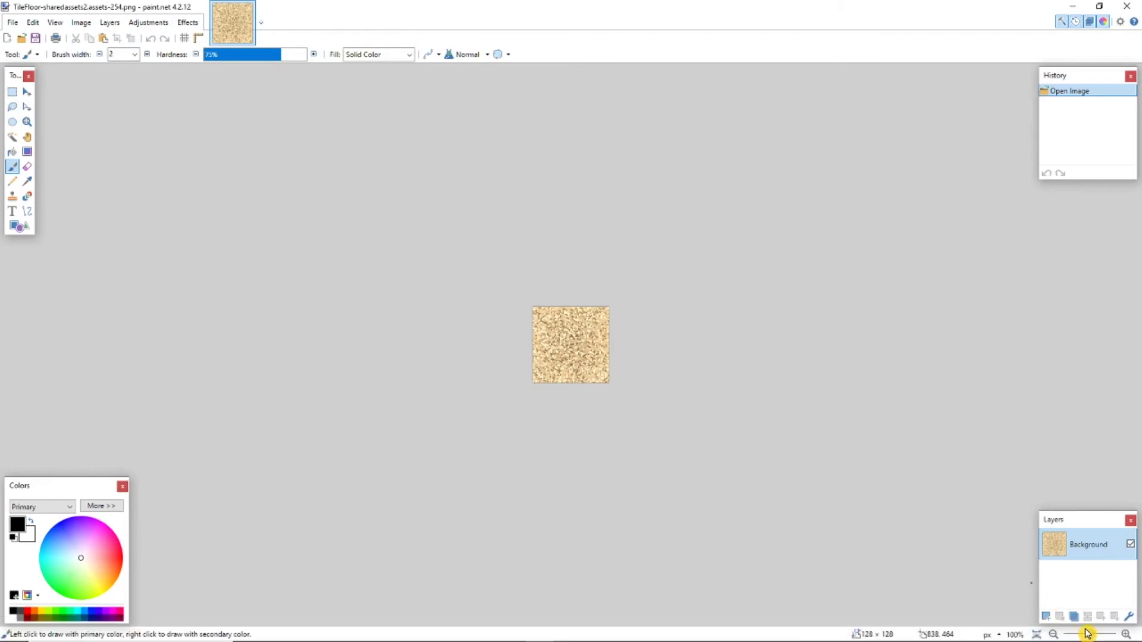
- Fill the TileFloor texture solid blue and scribble pink and green pencil lines over it
drag(1086, 633, 1096, 633)
drag(413, 248, 598, 242)
click(587, 400)
click(89, 604)
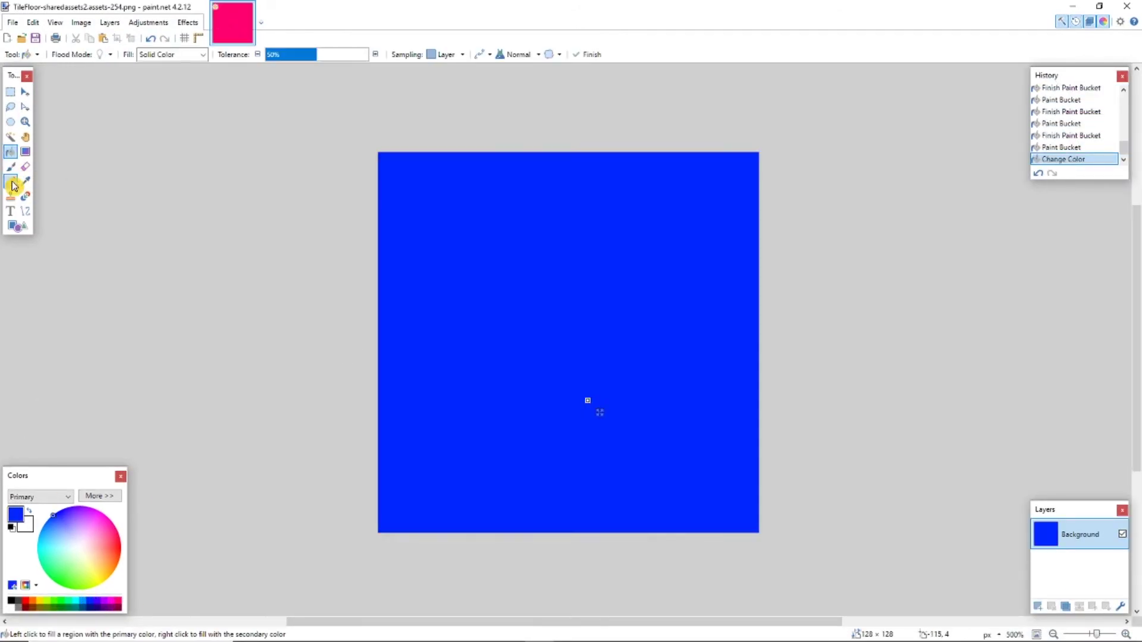
click(11, 182)
click(113, 604)
drag(416, 255, 595, 333)
drag(392, 511, 731, 499)
click(52, 603)
mouse_move(592, 158)
mouse_down()
mouse_move(672, 170)
mouse_move(589, 523)
mouse_up()
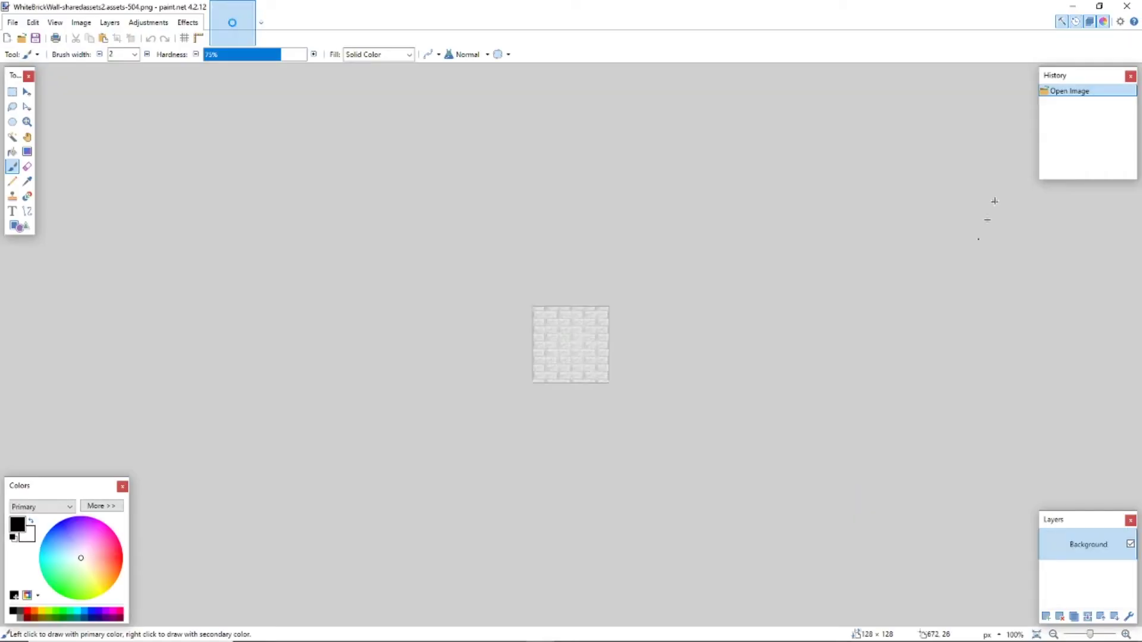
- Shift the WhiteBrickWall texture's hue with Hue/Saturation to a pinkish tint and save it
click(148, 22)
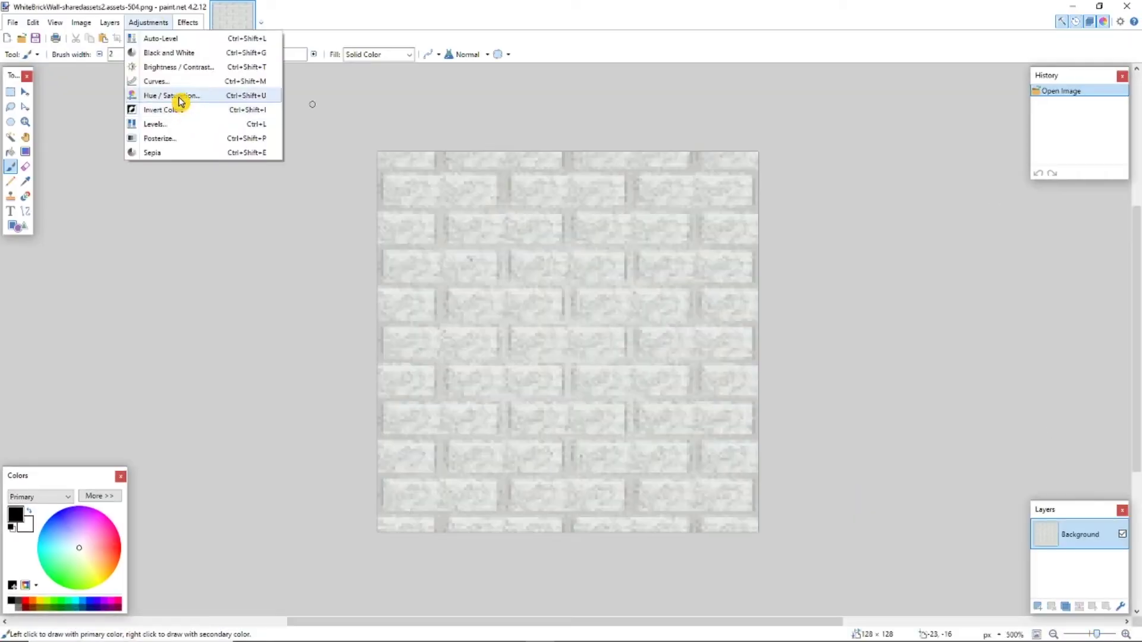
click(181, 101)
drag(583, 295, 568, 291)
click(588, 374)
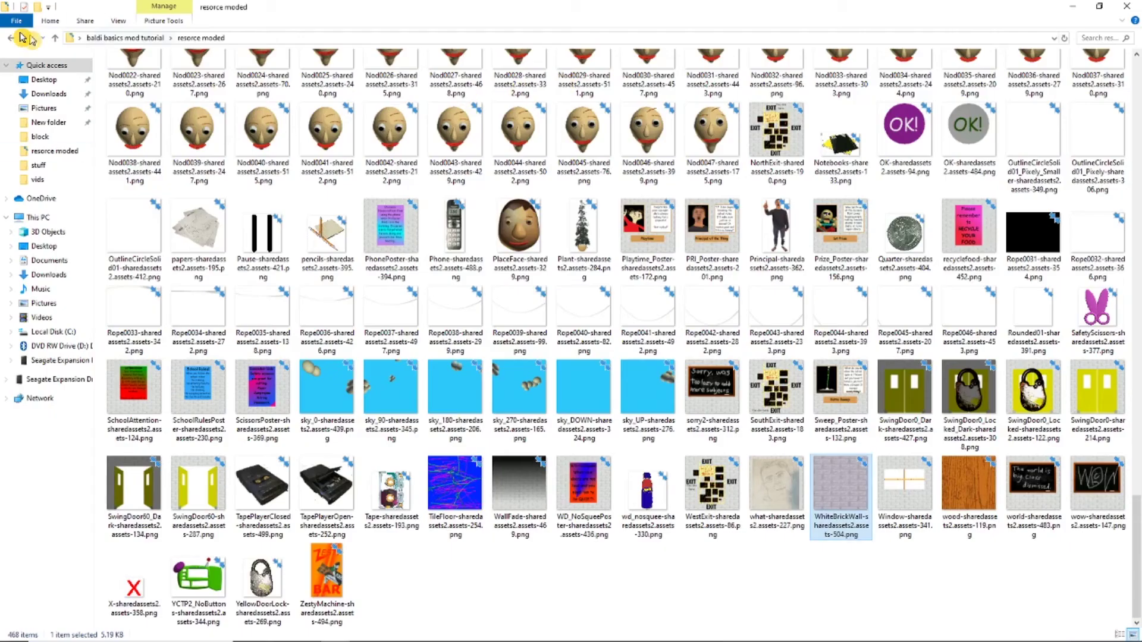
click(11, 38)
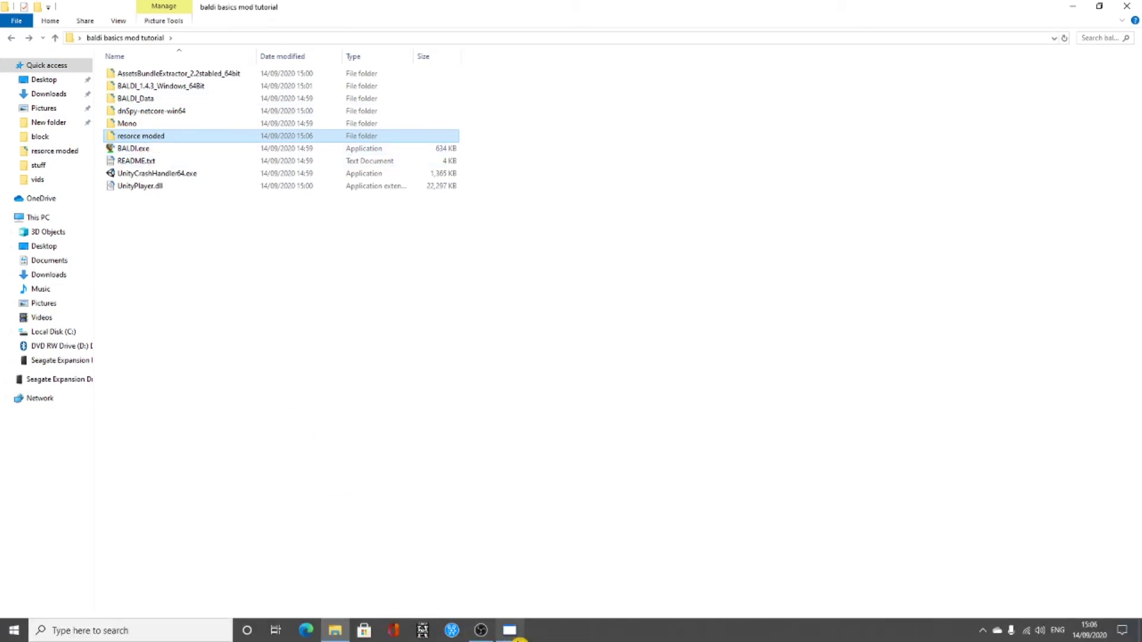
- Batch-import the edited textures from the resorce moded folder into the asset list
click(510, 630)
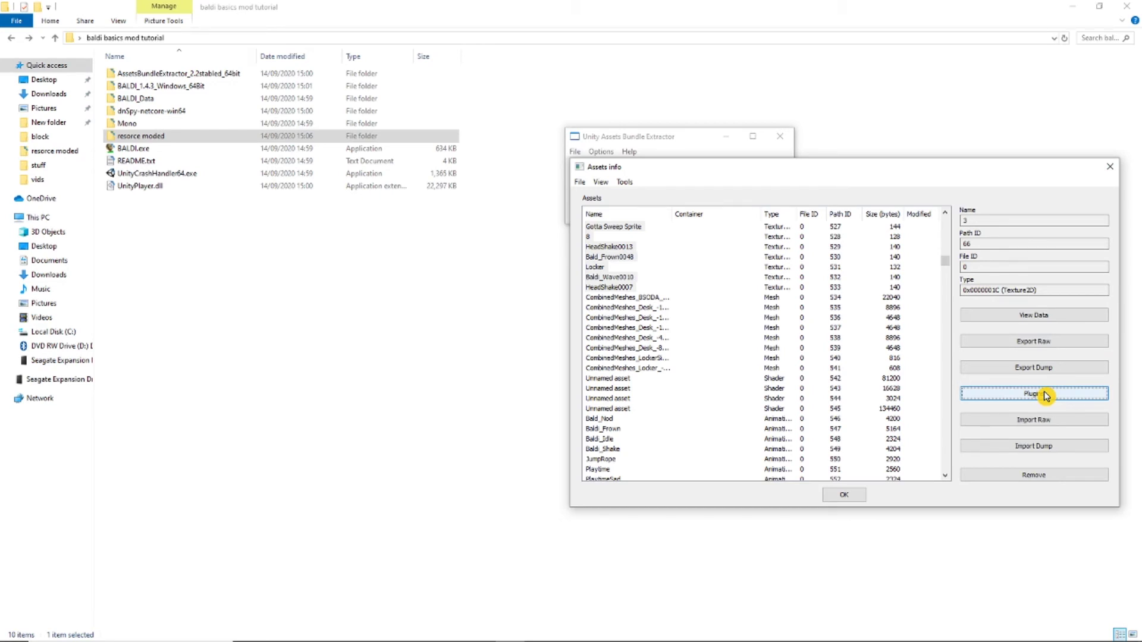
click(1035, 393)
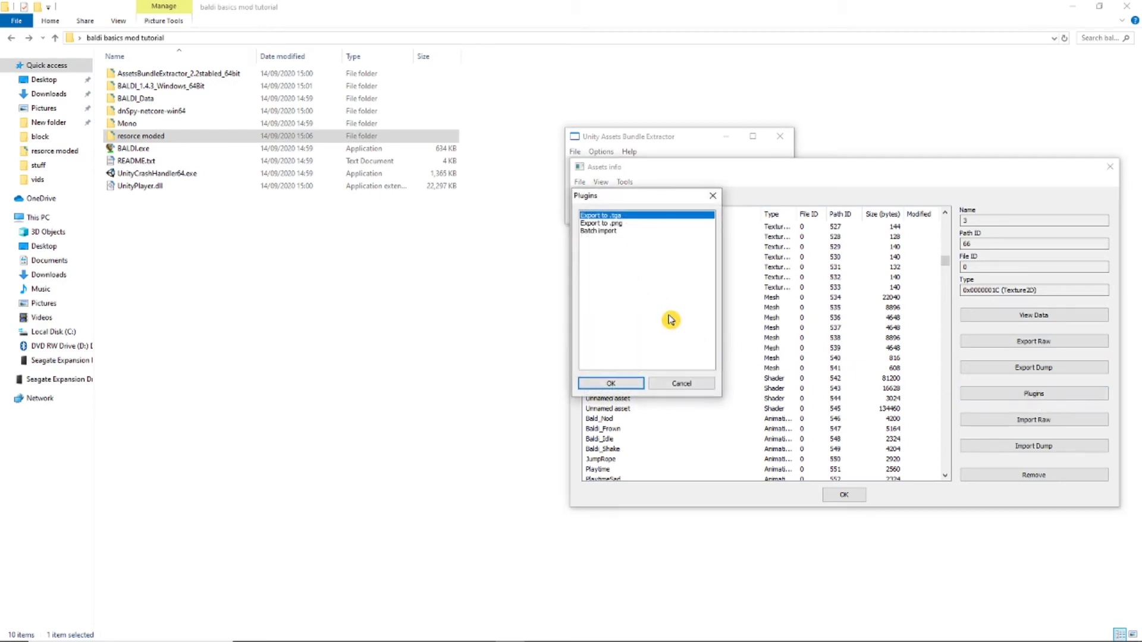
click(605, 231)
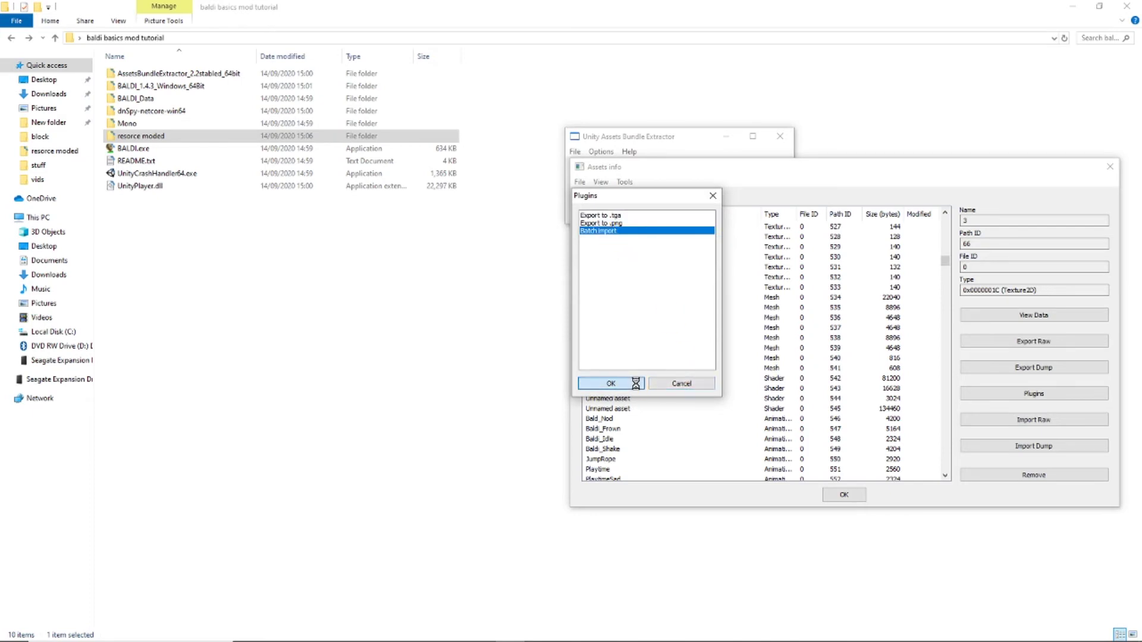
click(610, 382)
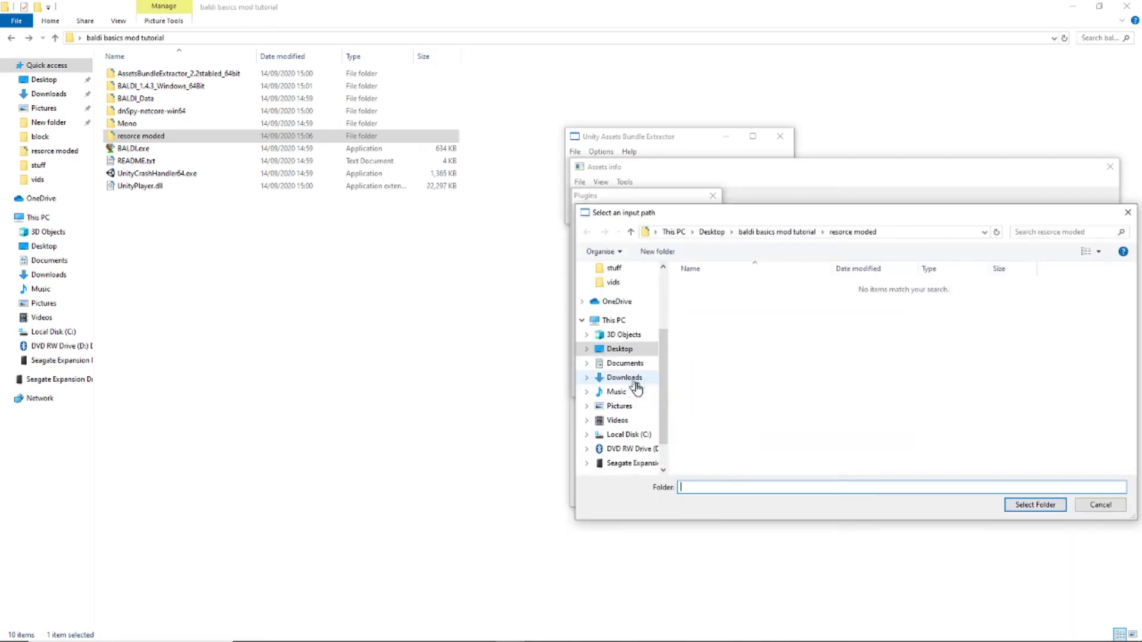
click(1023, 505)
click(863, 460)
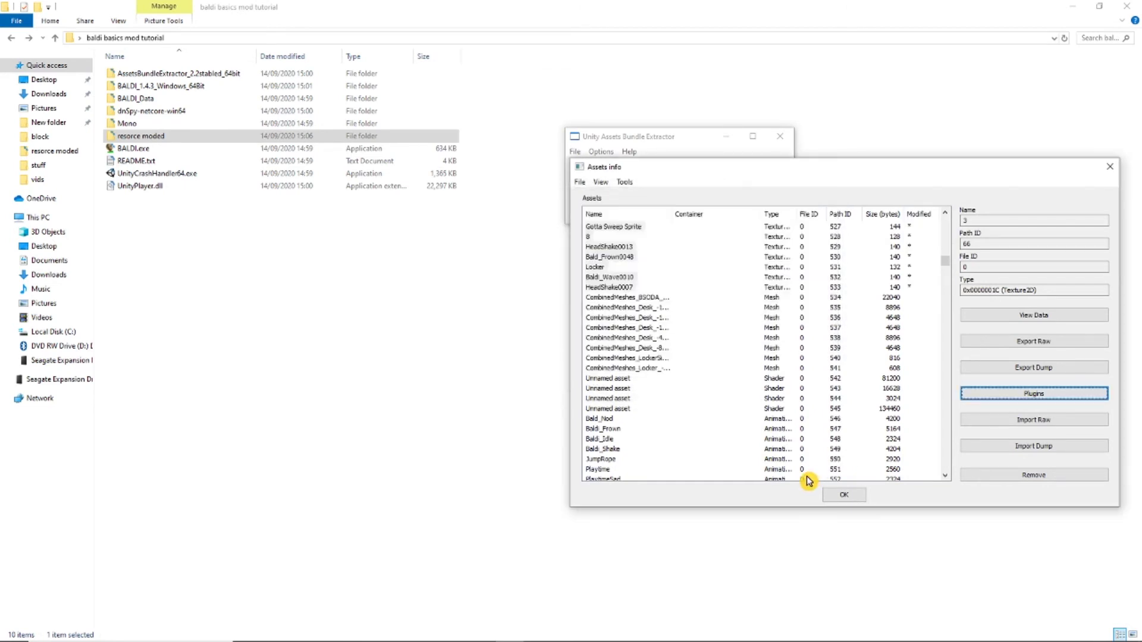
- Save the changes as sharedassets2.assets in the baldi basics mod tutorial folder and close UABE
click(844, 496)
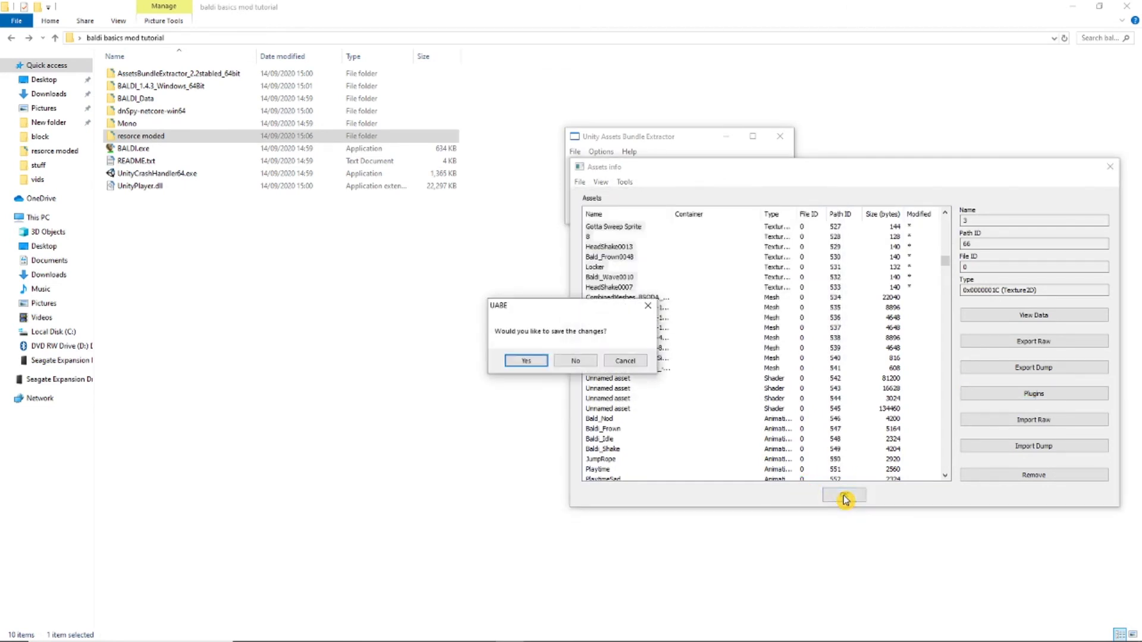
click(526, 361)
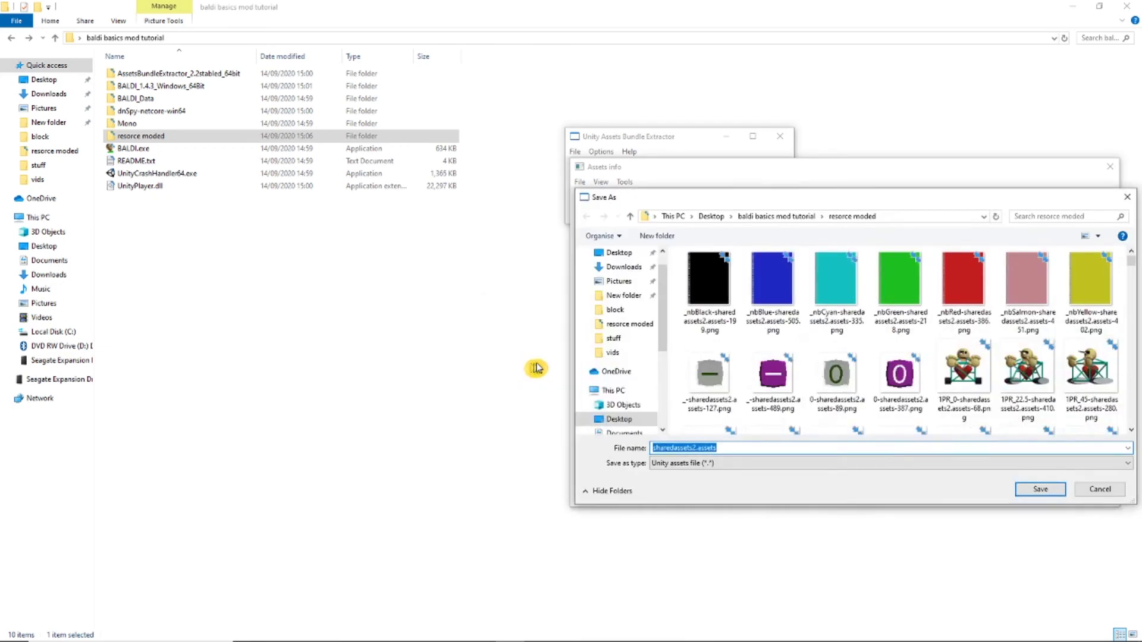
click(762, 216)
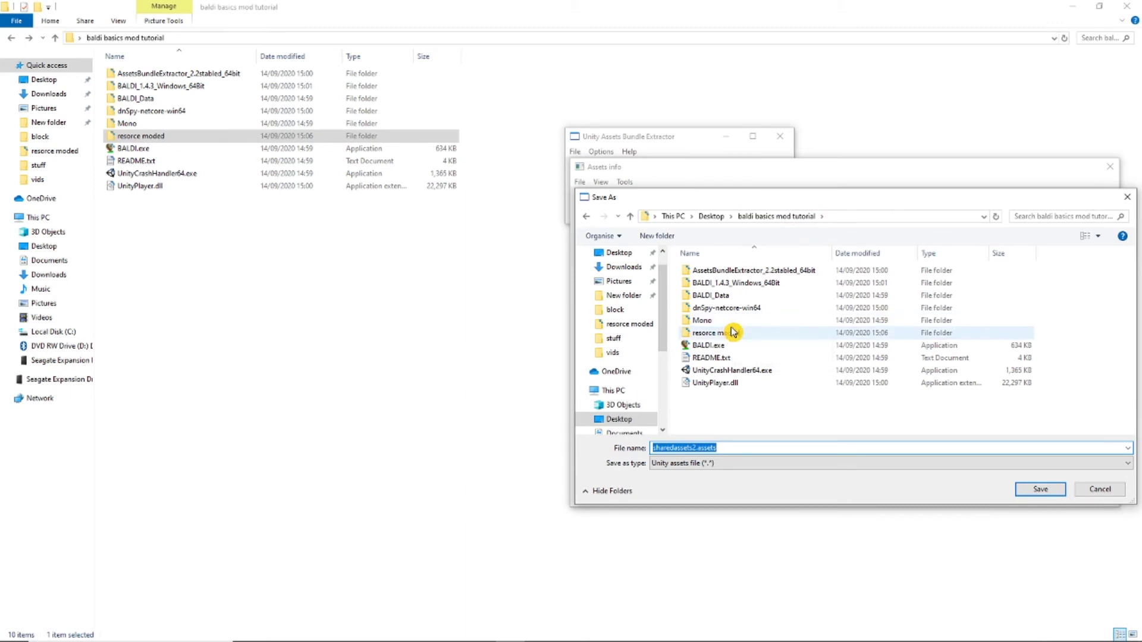
click(1024, 490)
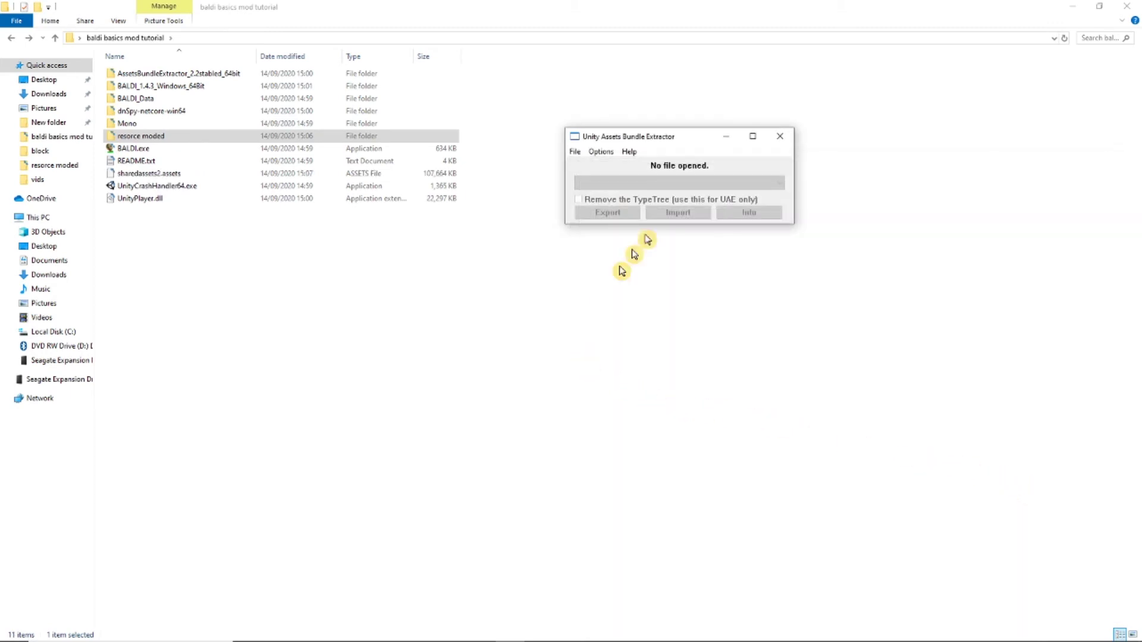
click(783, 141)
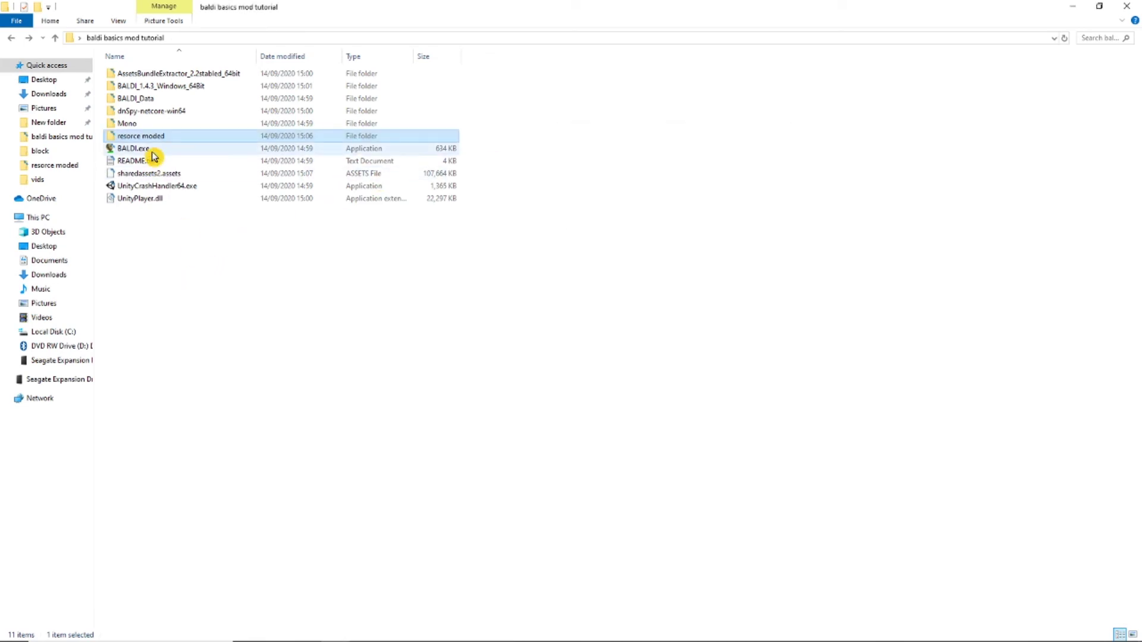
- Copy the new sharedassets2.assets into BALDI_Data, replacing the original file there
drag(143, 176, 156, 176)
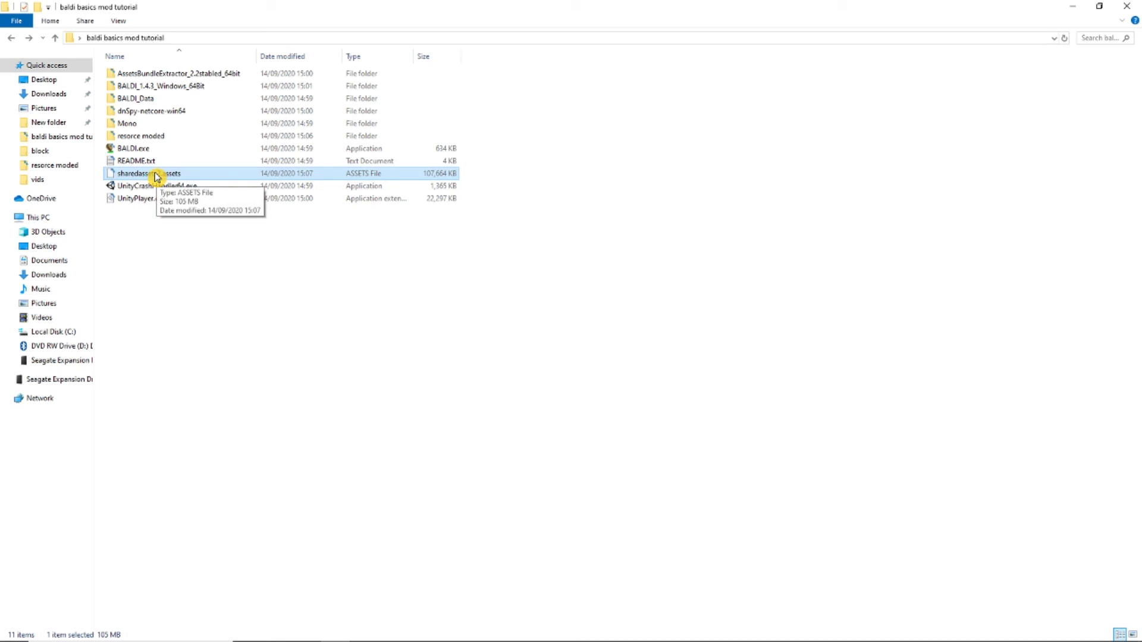
right_click(156, 177)
click(211, 351)
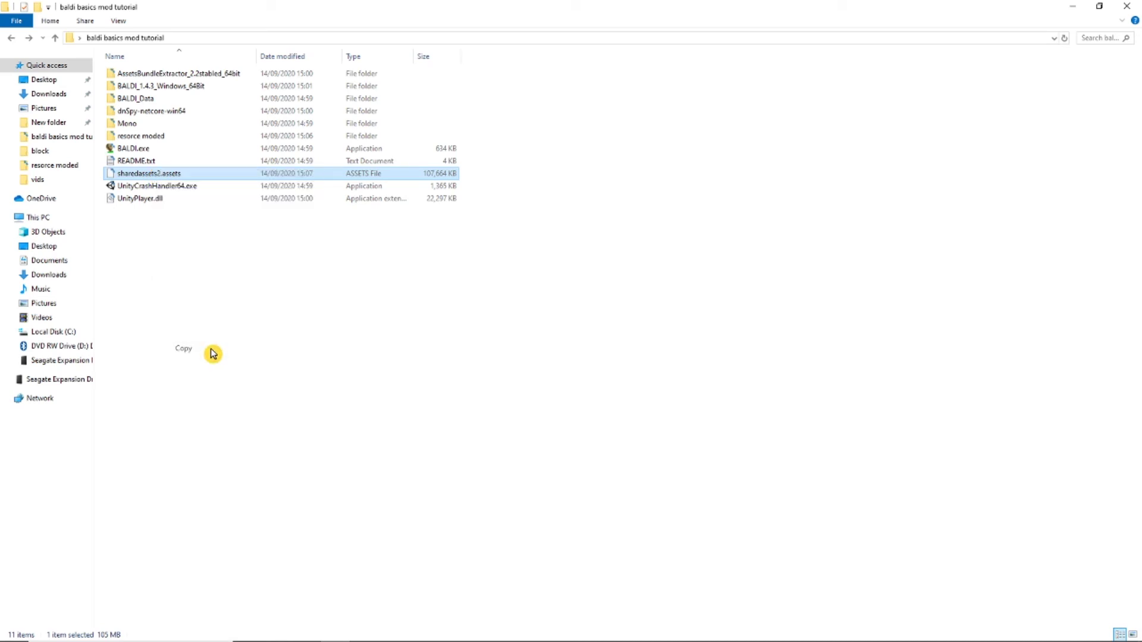
click(149, 98)
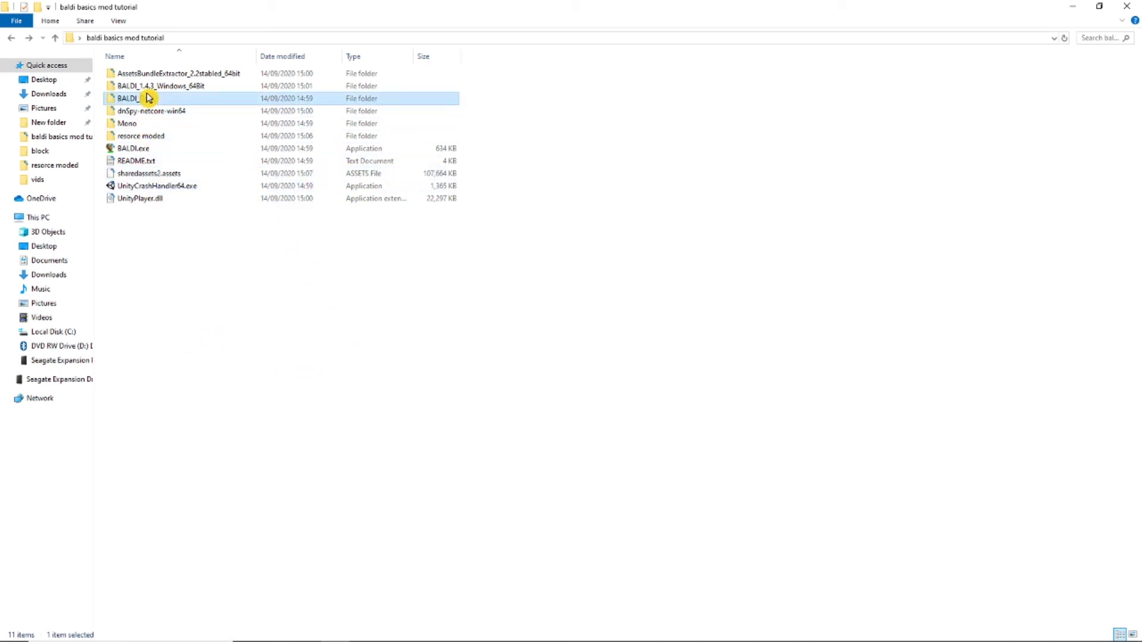
double_click(149, 98)
right_click(614, 267)
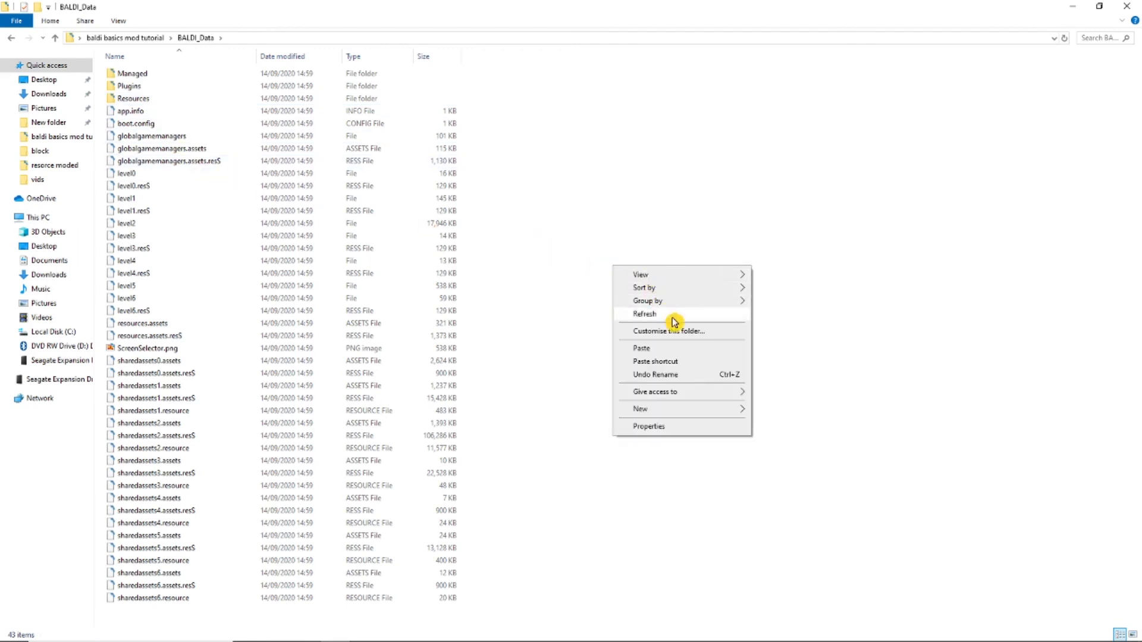
click(658, 348)
right_click(659, 350)
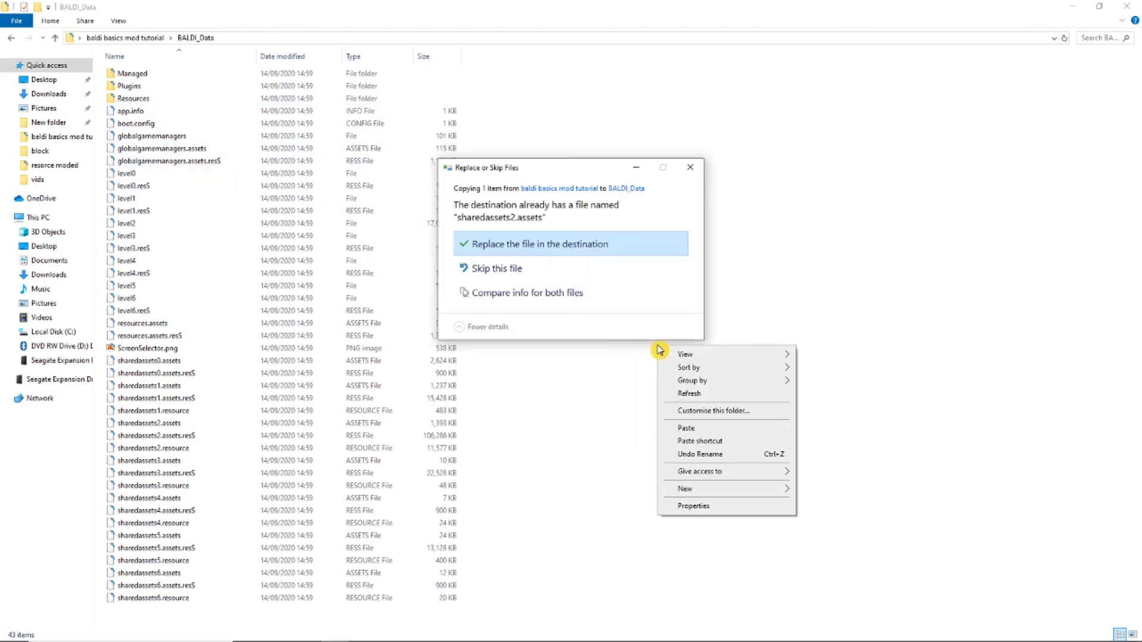
click(542, 242)
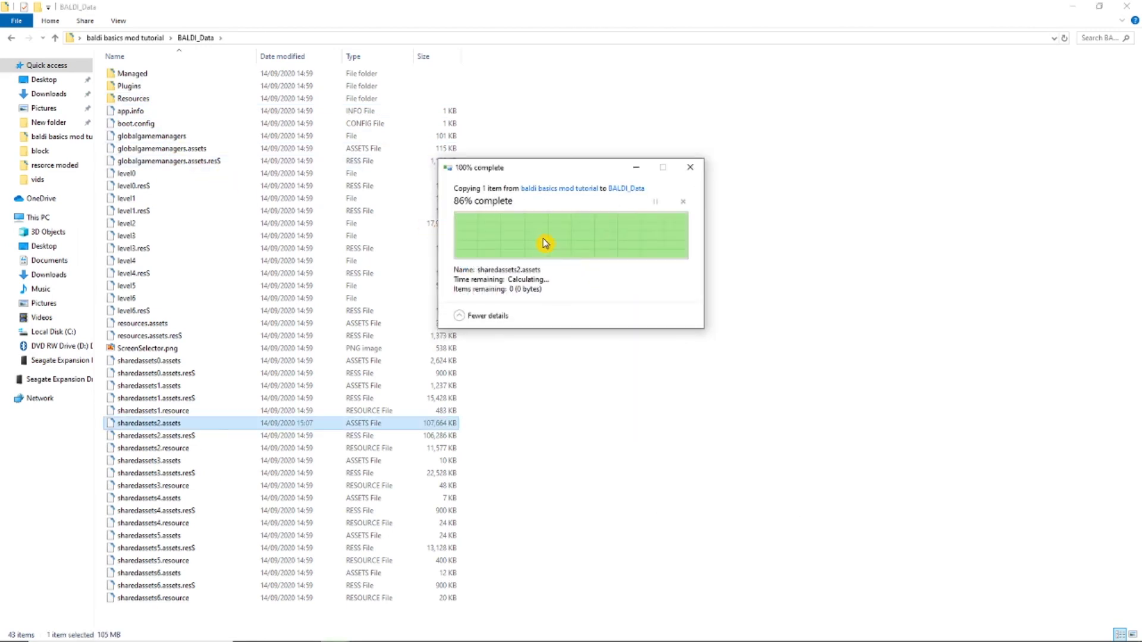
click(143, 38)
- Run BALDI.exe and walk the hallway to check the blue floor and tinted walls
click(167, 149)
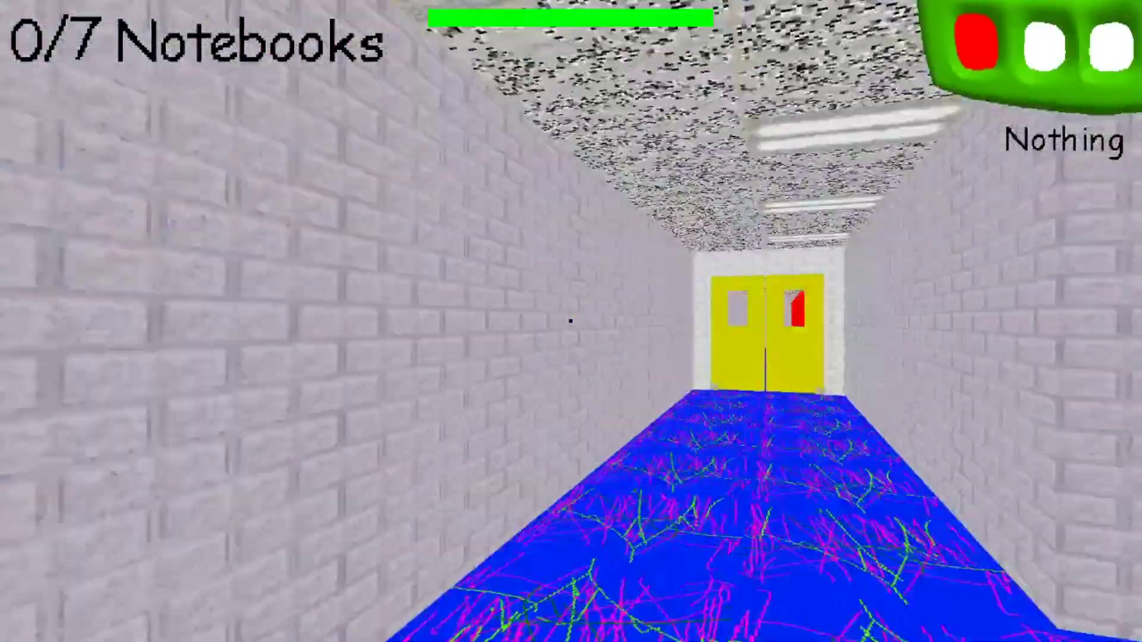
key(w)
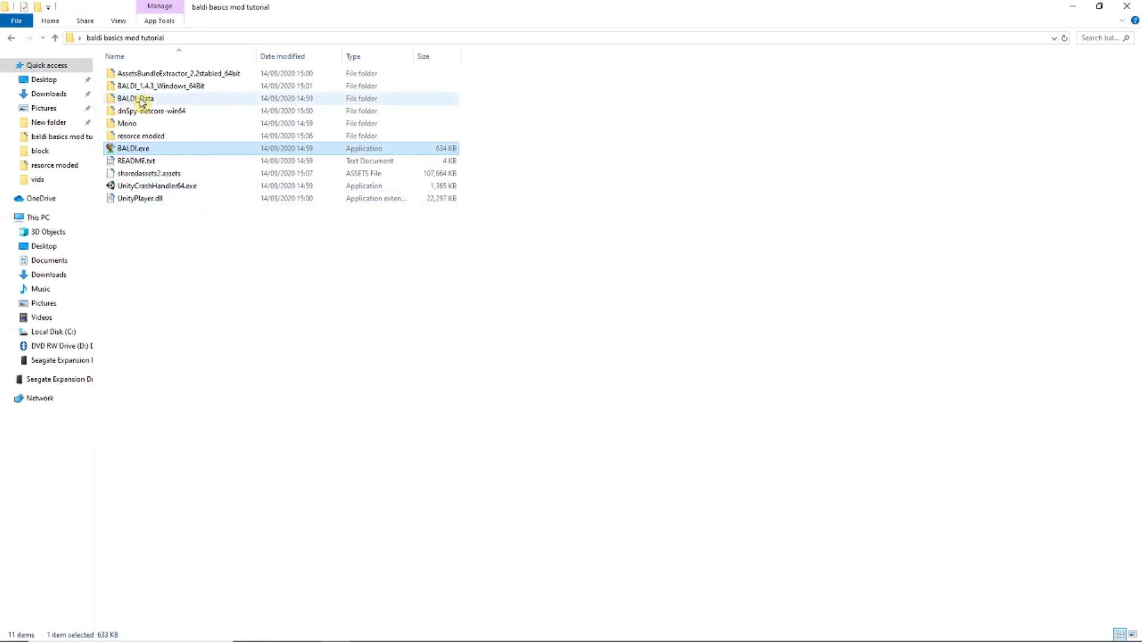
- Open the dnSpy-netcore-win64 folder and launch dnSpy.exe from it
click(191, 112)
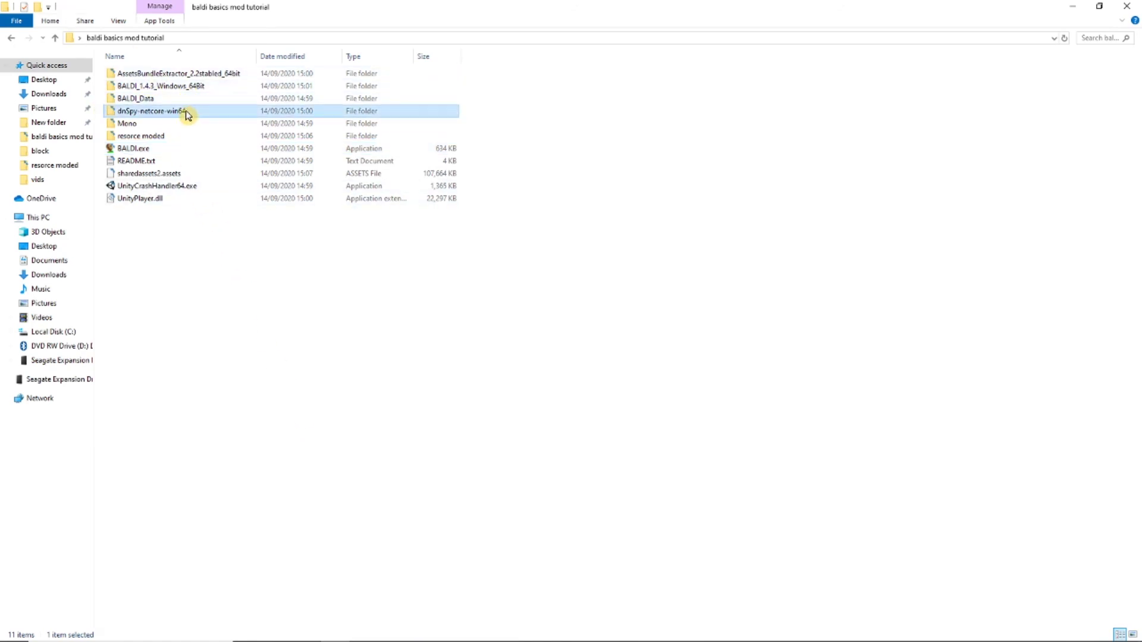
click(184, 112)
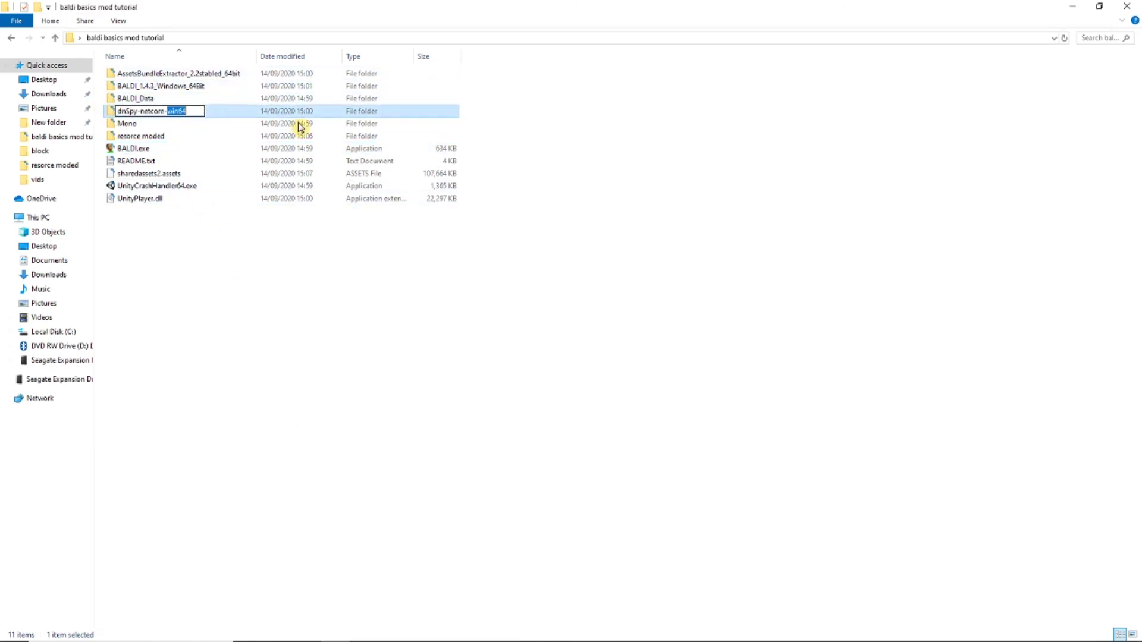
click(461, 123)
double_click(186, 113)
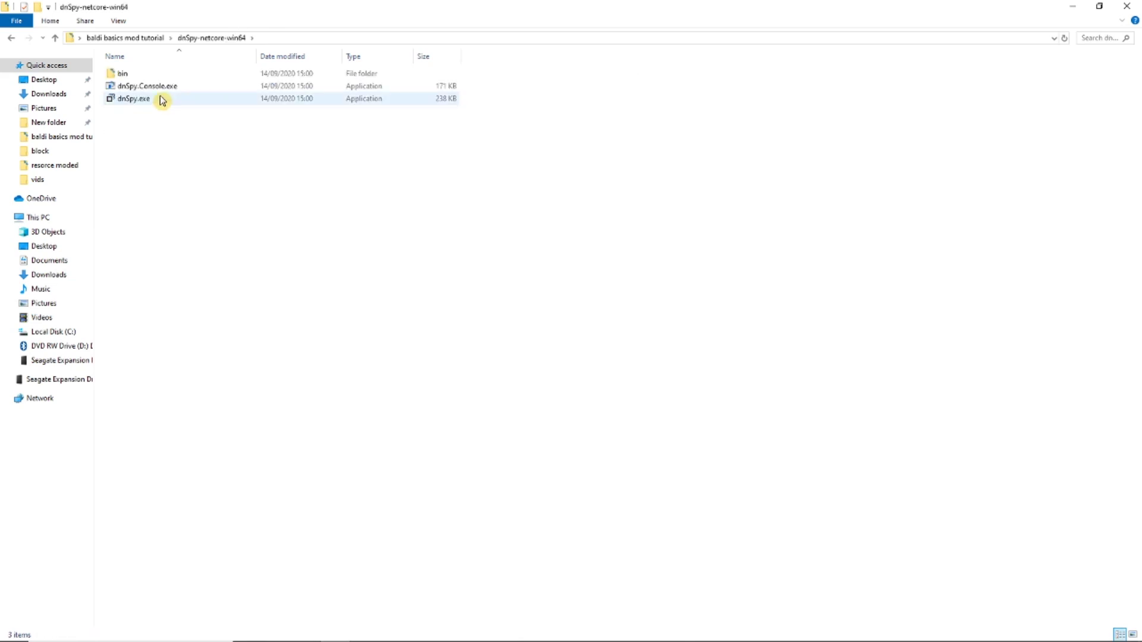
click(151, 100)
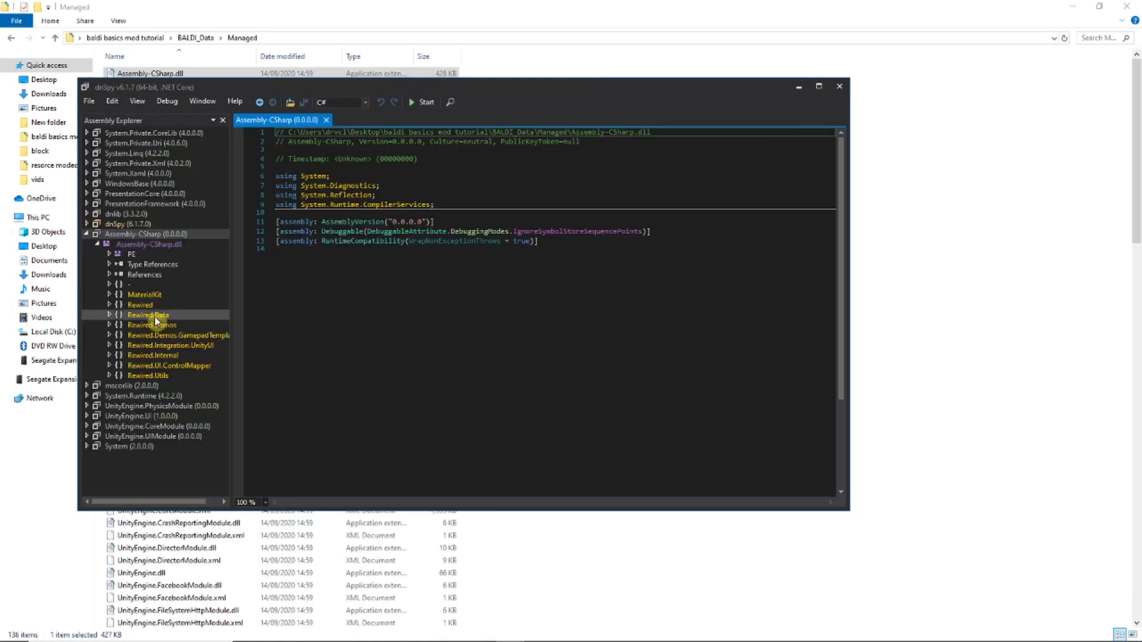
- Open GameControllerScript under Assembly-CSharp to view its itemNames string array
scroll(119, 298, down, 5)
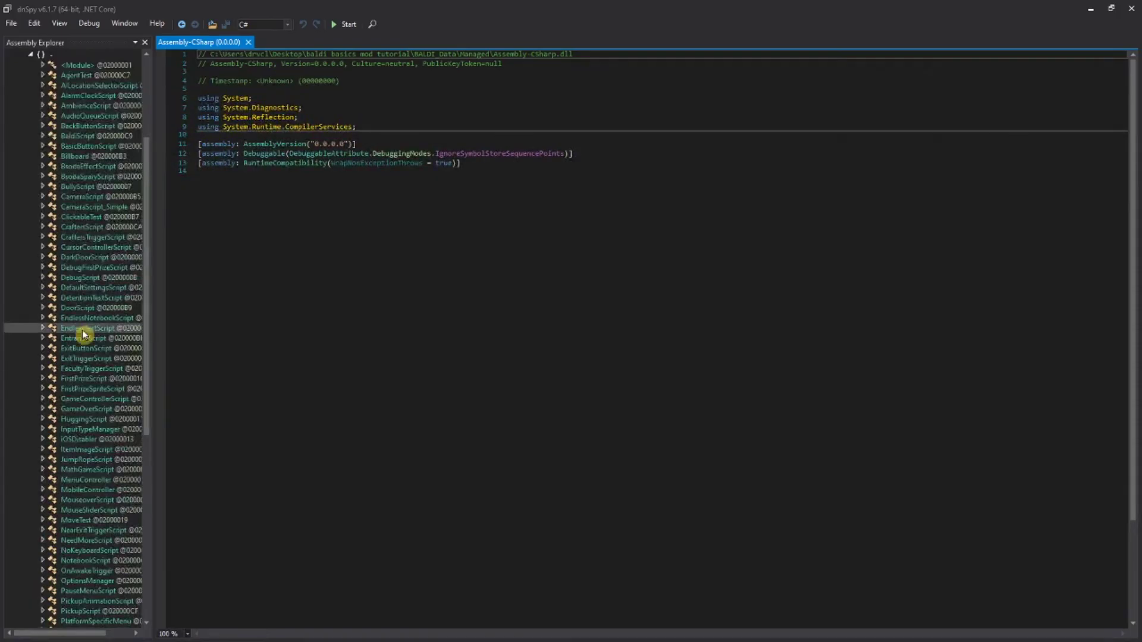
click(101, 186)
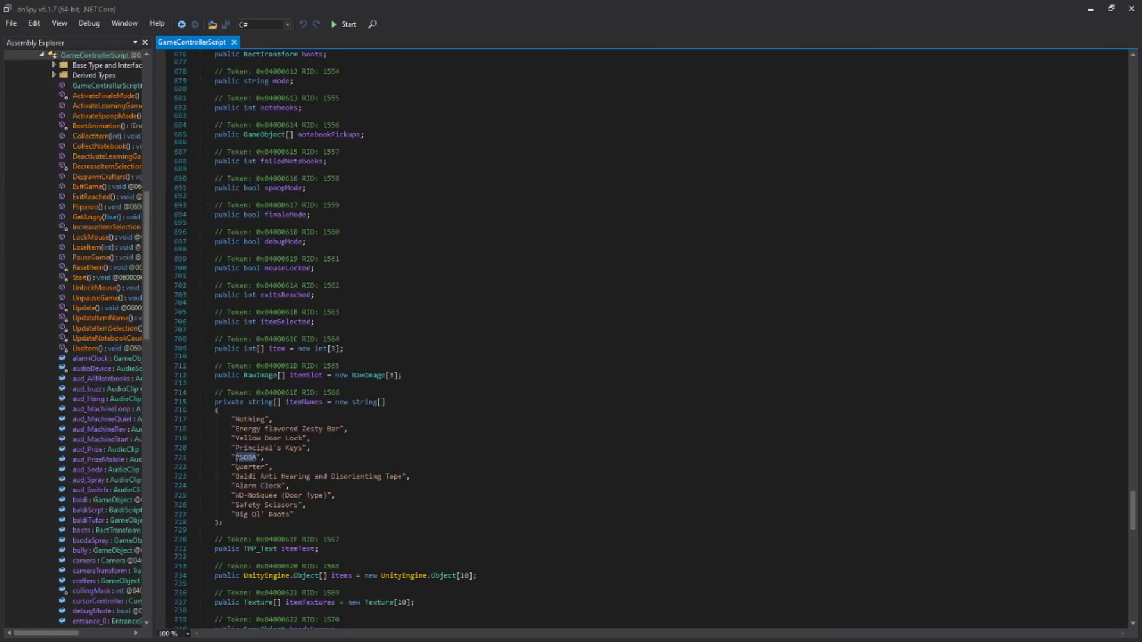